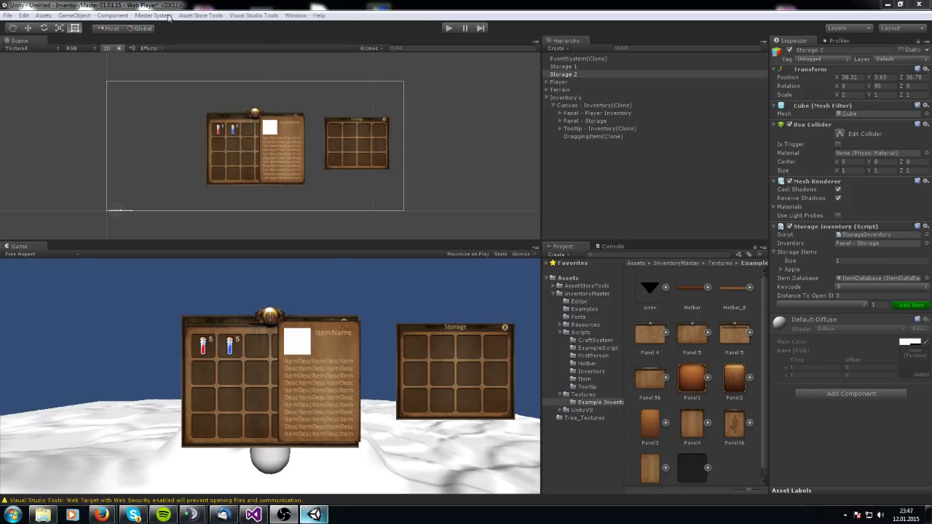
Step: Create a Panel - EquipmentSystem(Clone) using Master System > Create > Equipment
click(144, 19)
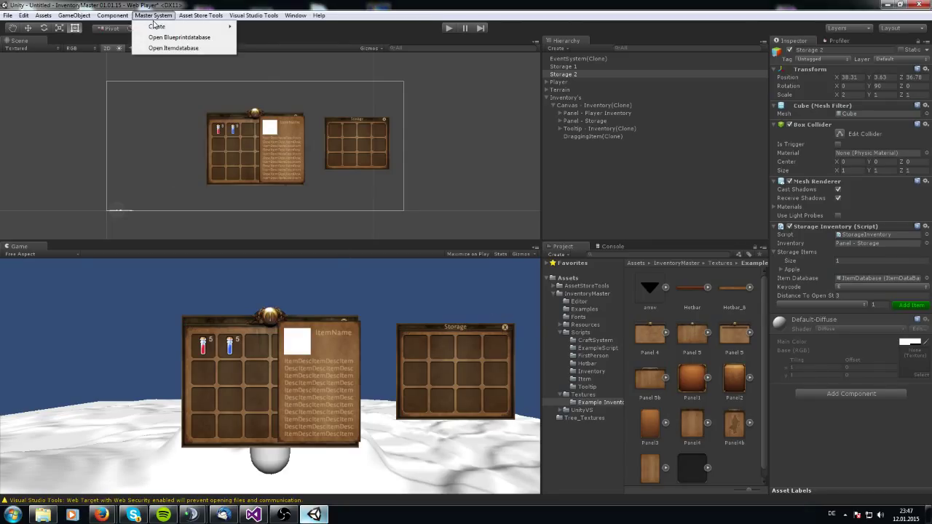
mouse_move(156, 26)
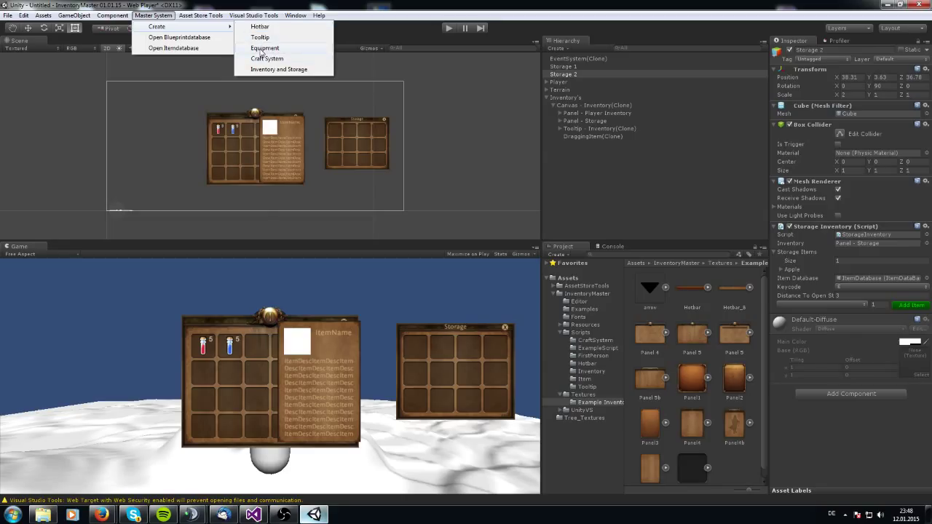
click(264, 48)
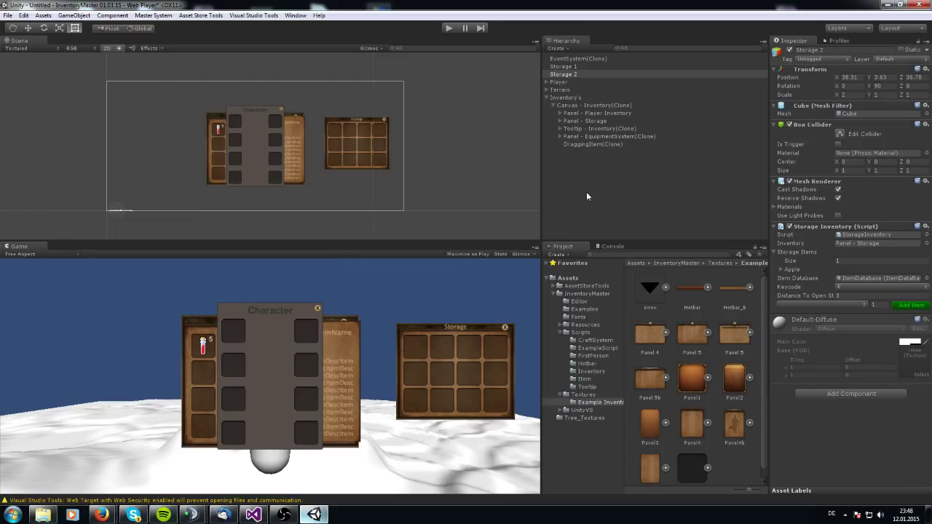
Step: Move the Character panel to Pos X 340, Y 4.5 beside the inventory, ordered above Tooltip
click(599, 137)
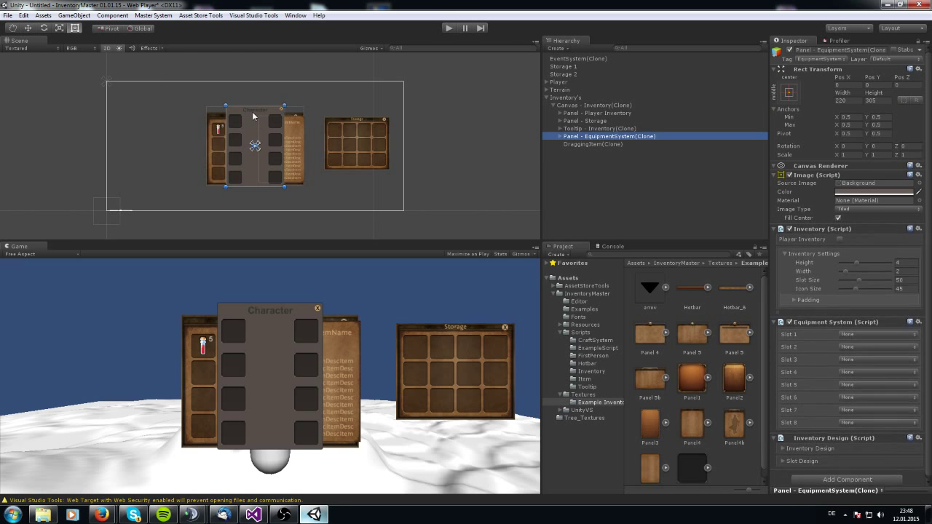
drag(251, 117, 342, 116)
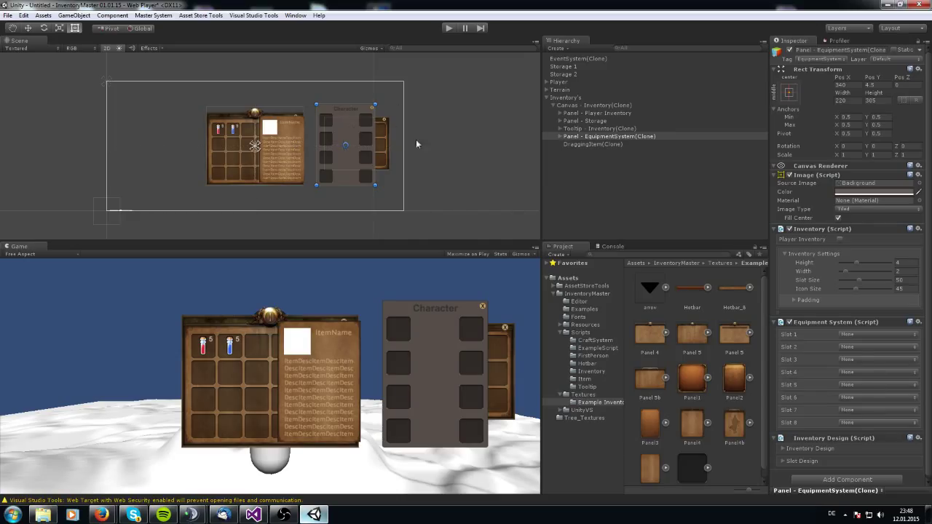
click(591, 137)
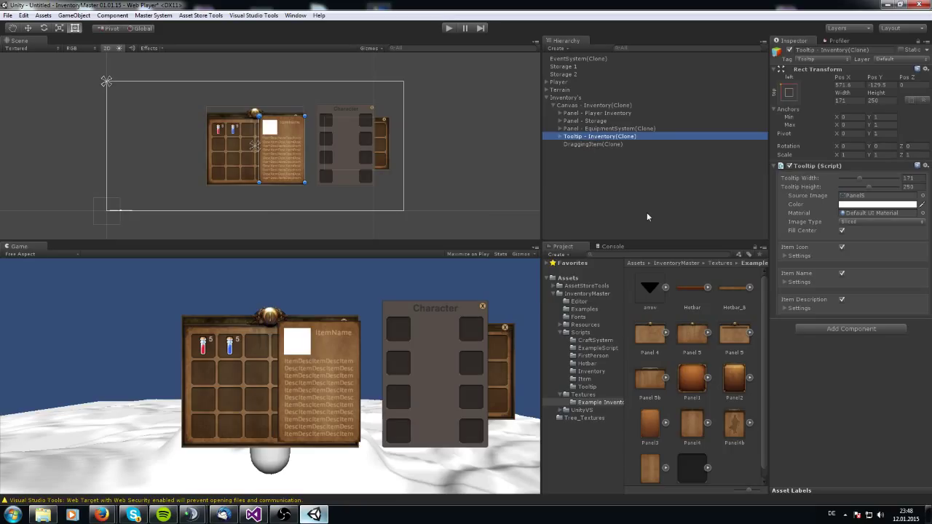
key(Up)
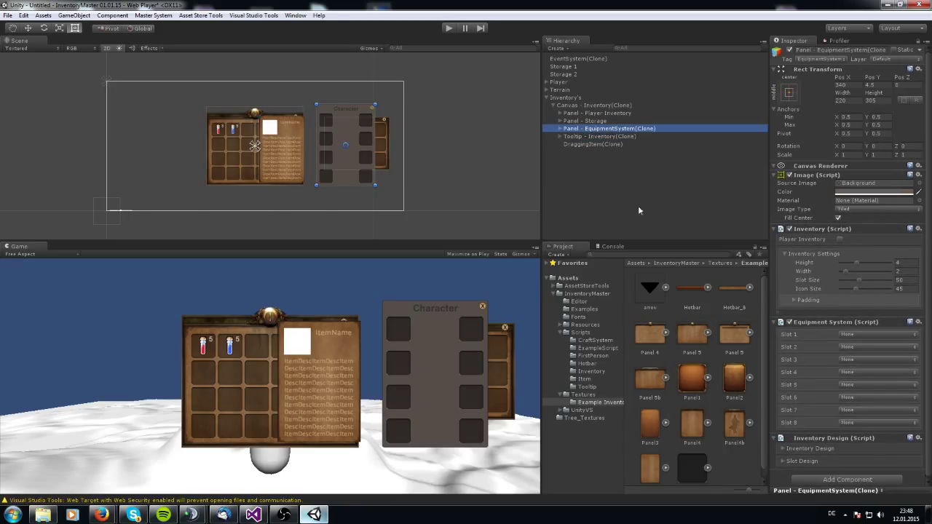
Step: Set the panel to a 4×2 slot grid with left padding 11 and top padding 277
click(795, 300)
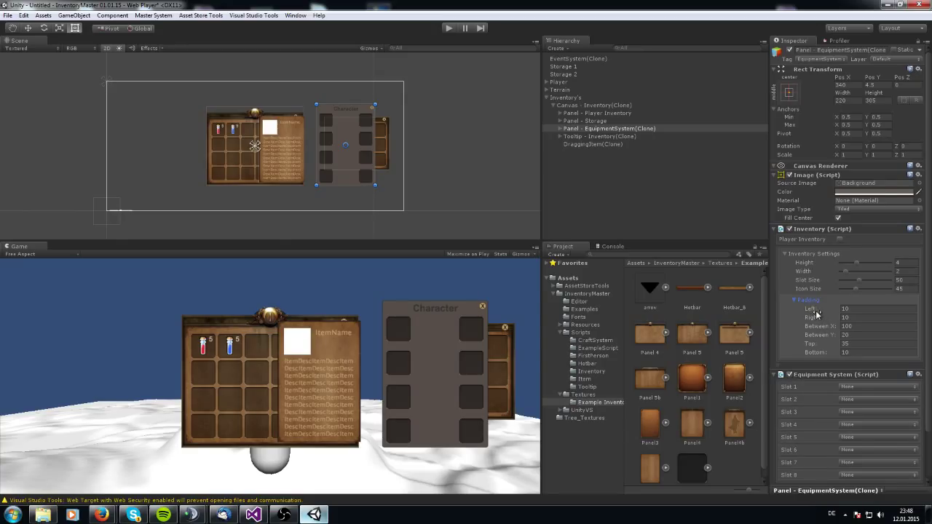
drag(814, 312, 821, 314)
mouse_move(857, 267)
mouse_down()
mouse_move(866, 269)
mouse_move(854, 276)
mouse_up()
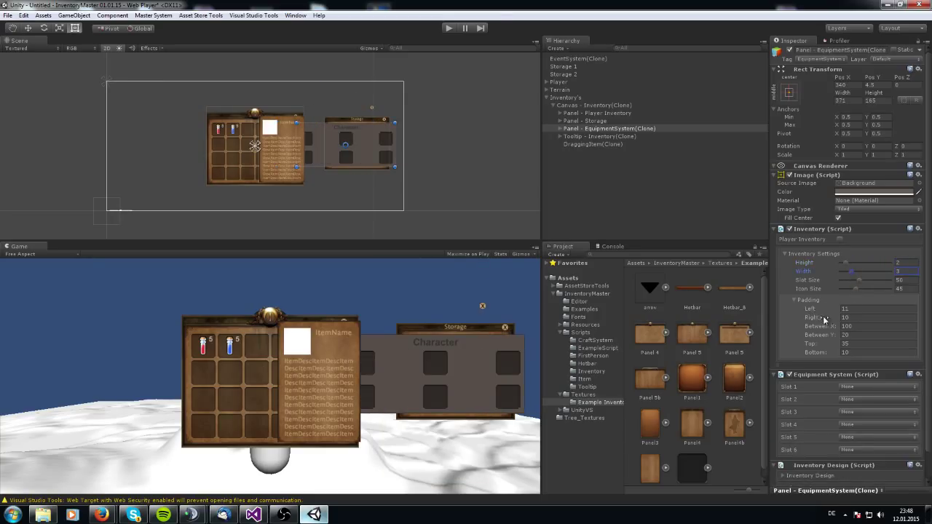
mouse_move(824, 326)
mouse_down()
mouse_move(781, 336)
mouse_move(808, 335)
mouse_up()
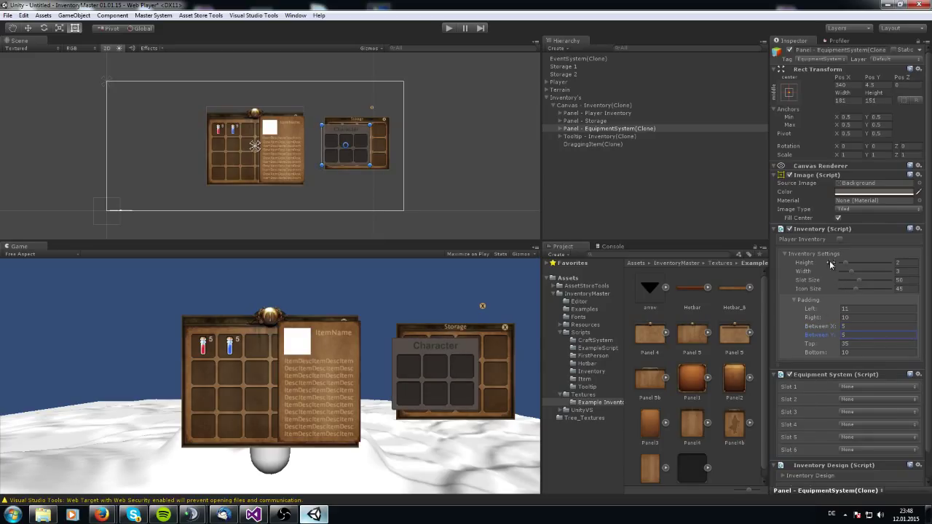
drag(852, 271, 857, 272)
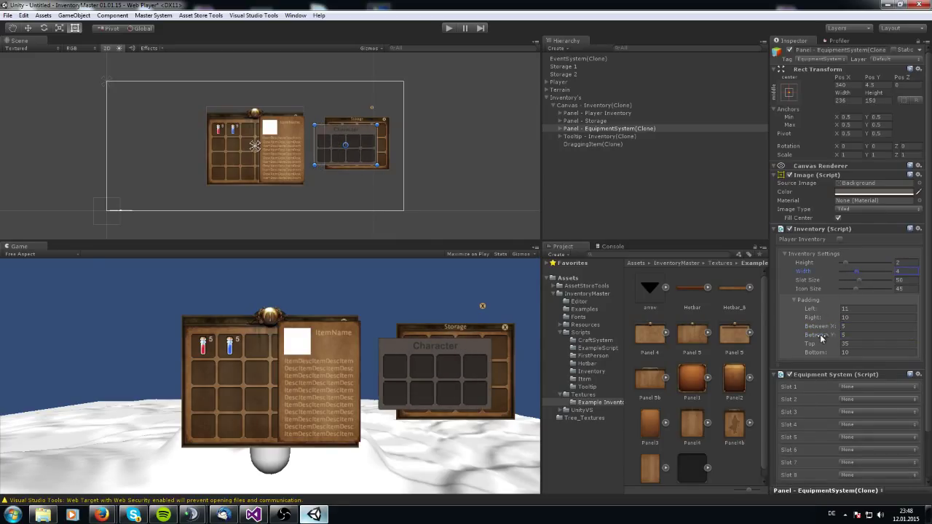
drag(810, 344, 891, 343)
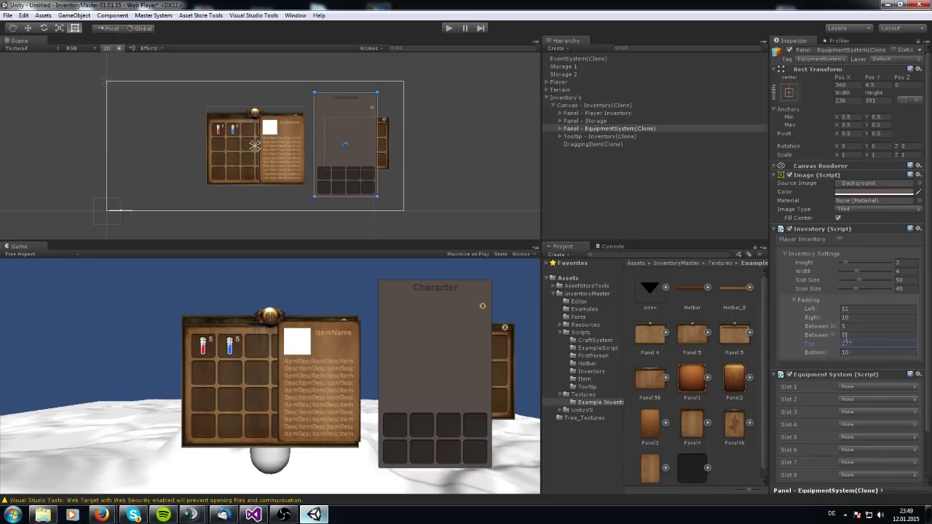
Step: Delete the modified equipment panel and create a fresh one from Master System > Create > Equipment
click(583, 121)
click(587, 129)
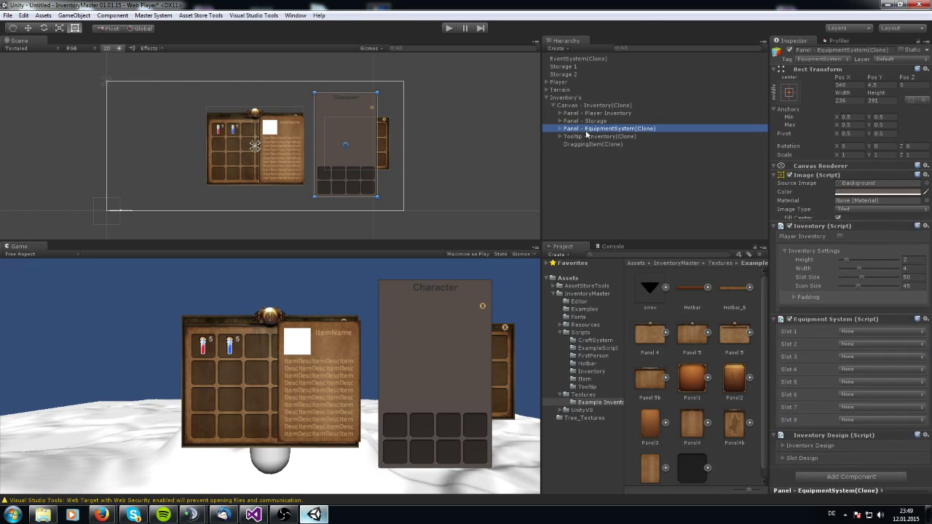
key(Delete)
click(155, 16)
mouse_move(174, 28)
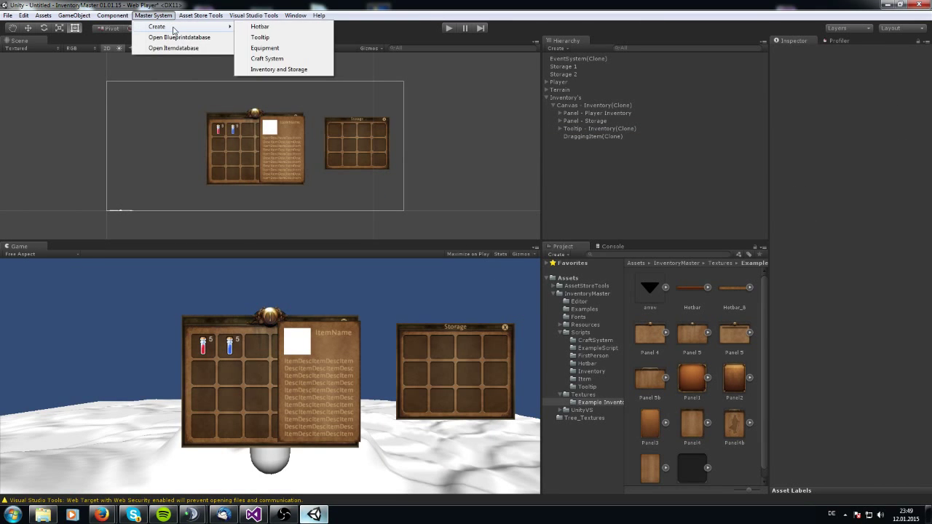
click(268, 48)
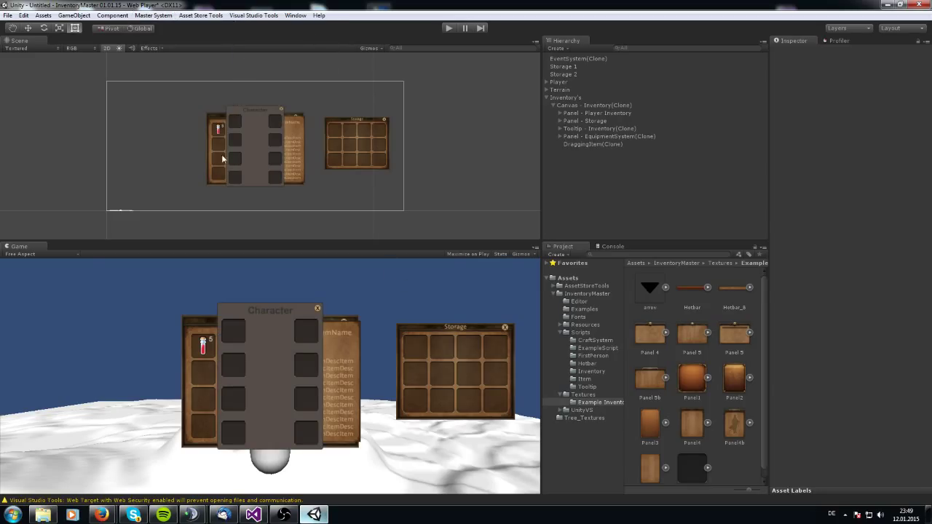
Step: Move the new Character panel to Pos X 358, Y 9.5 beside Storage, outside Tooltip
mouse_move(585, 142)
mouse_down()
mouse_move(587, 129)
mouse_move(584, 176)
mouse_up()
key(ctrl+z)
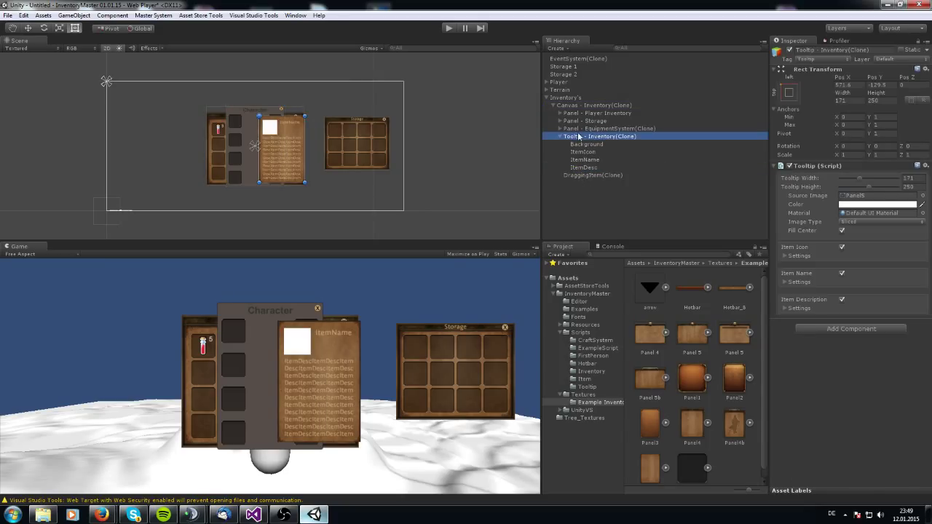
click(559, 136)
click(582, 129)
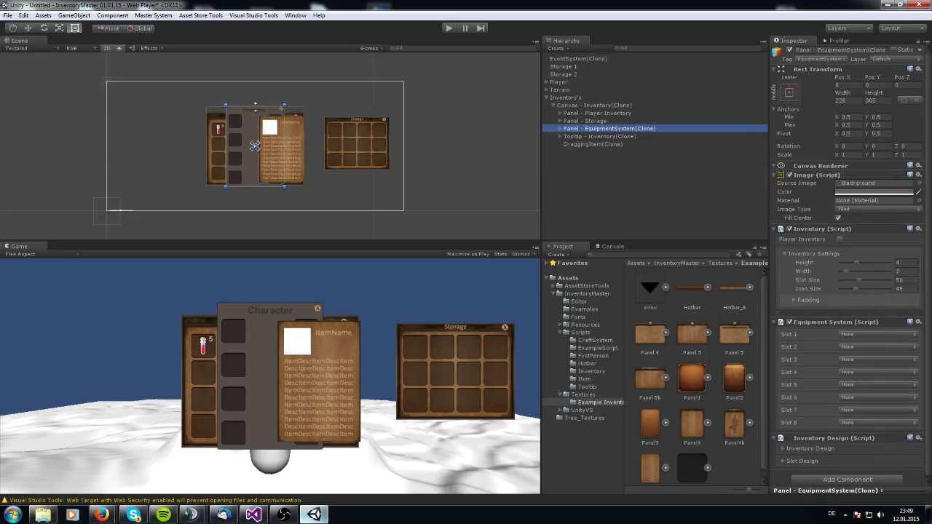
drag(252, 113, 345, 117)
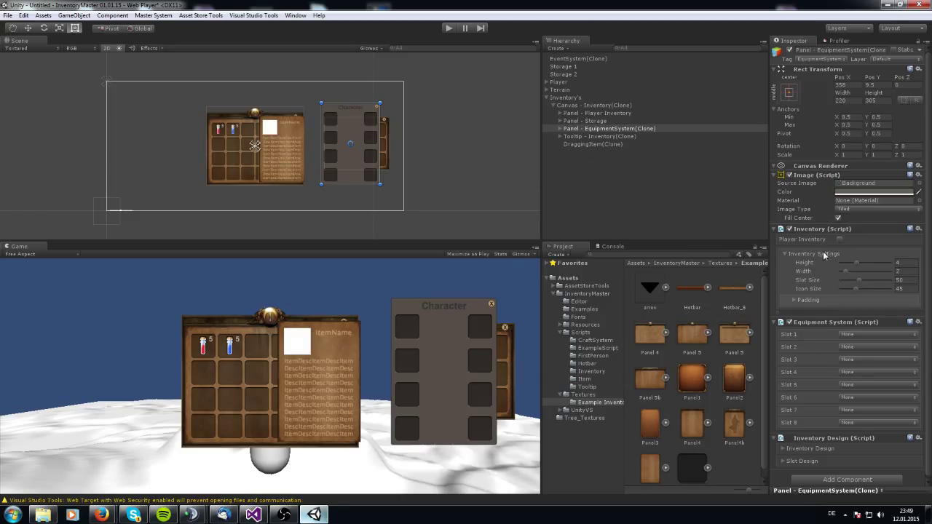
Step: Browse Slot 1's item types and temporarily add a fifth row of slots
click(846, 334)
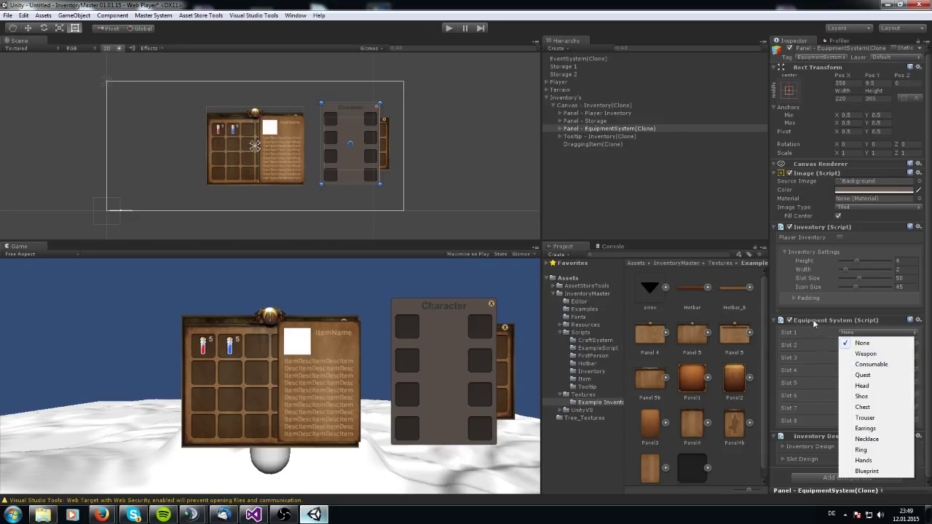
click(815, 325)
click(774, 325)
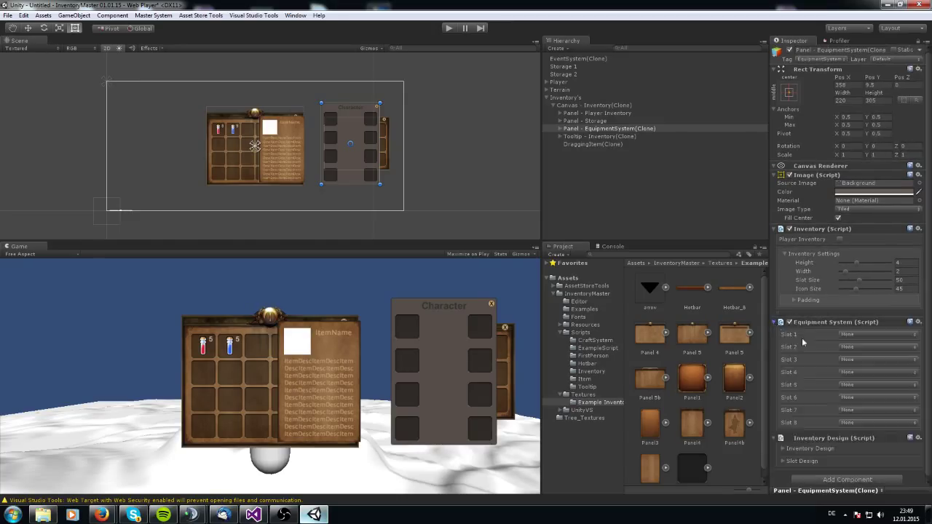
click(850, 335)
click(860, 268)
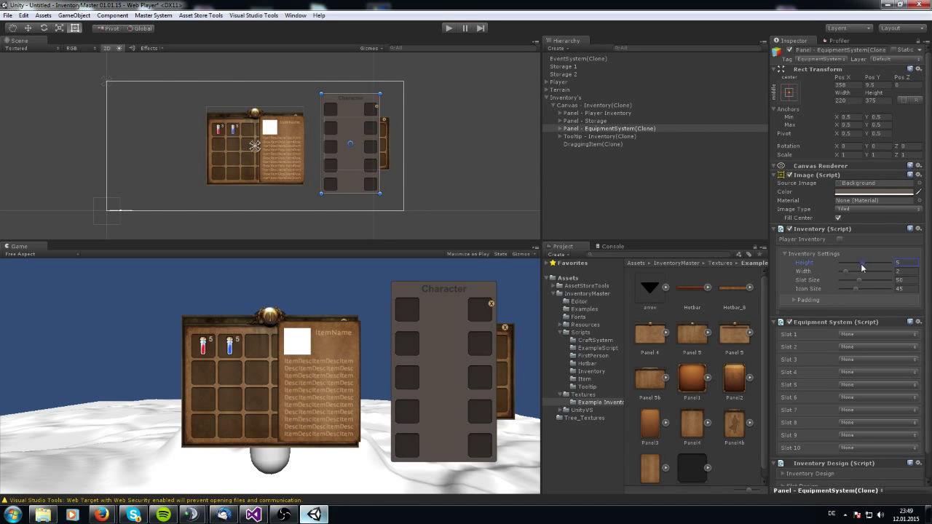
drag(859, 269, 863, 269)
Step: Set Slot 1 to Head and Slot 2 to Chest, then return the grid to four rows
click(852, 336)
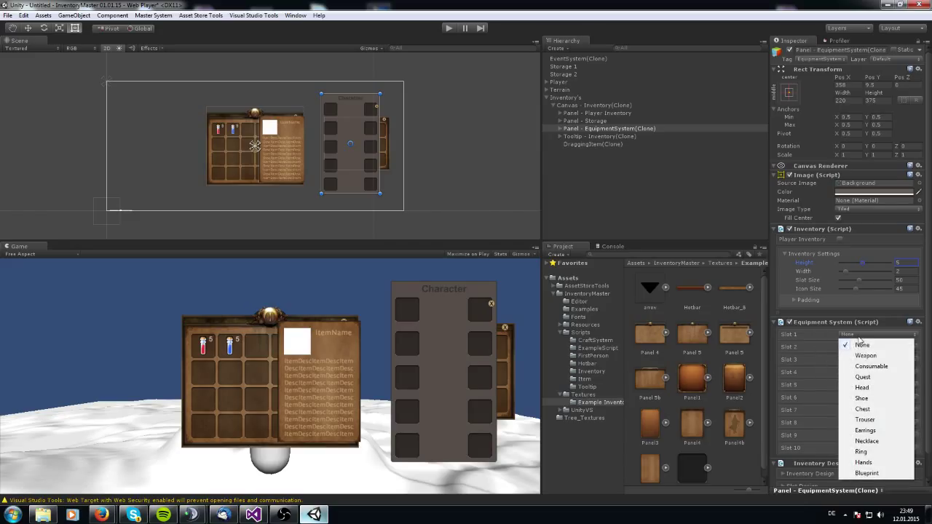
click(862, 388)
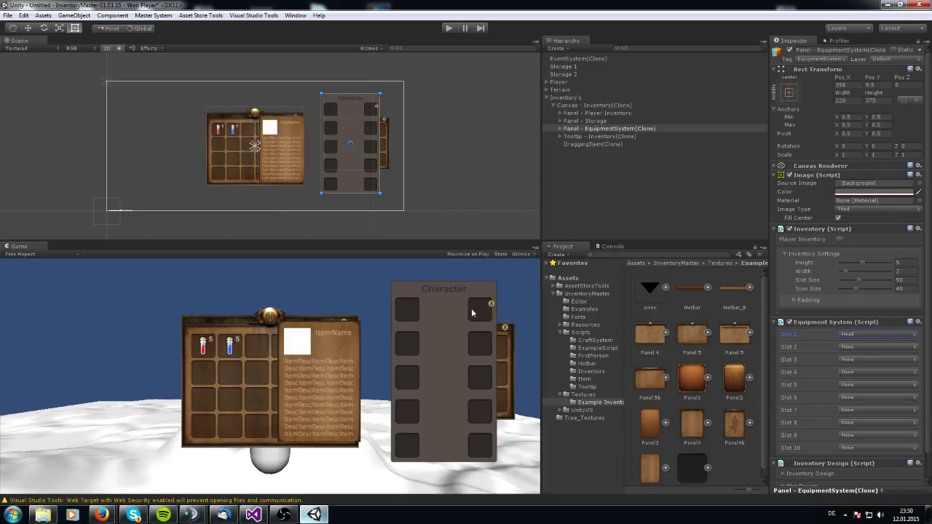
click(854, 348)
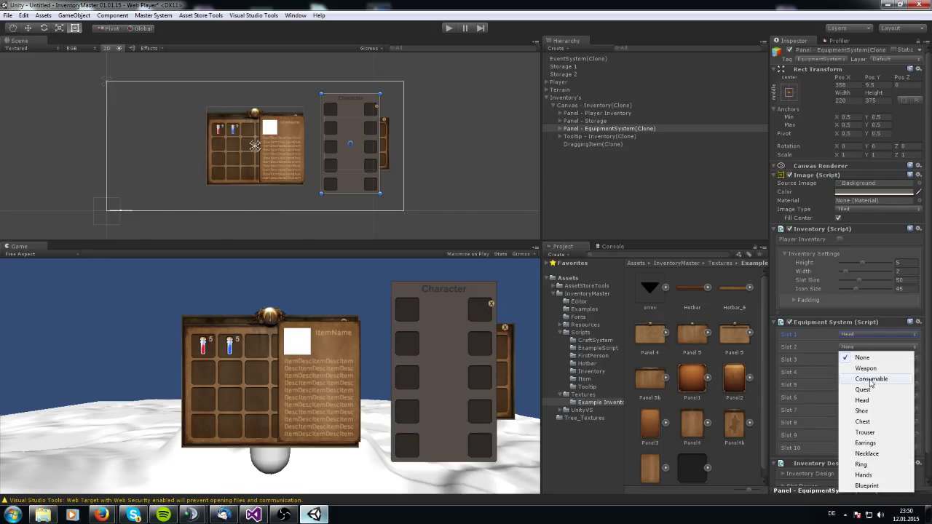
click(864, 422)
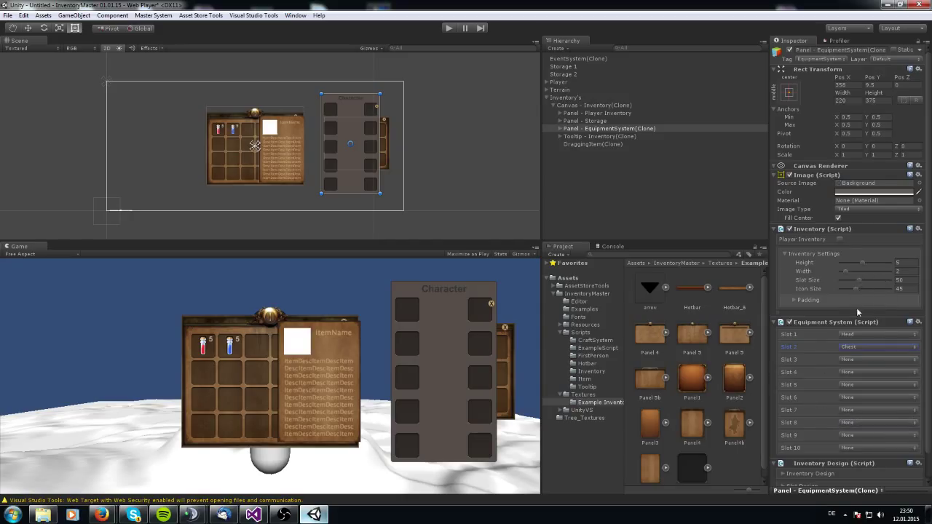
drag(862, 262, 857, 267)
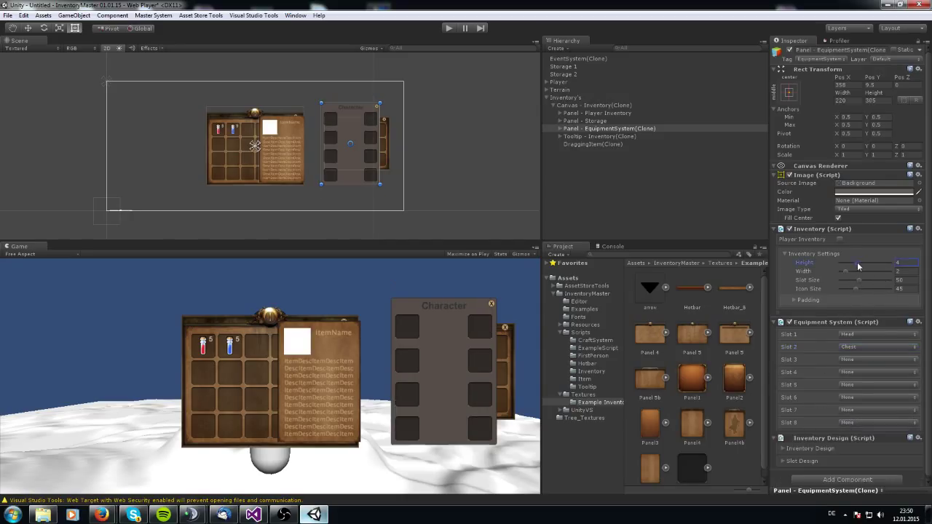
Step: Set Slots 3, 4 and 5 to Shoe, Trouser and Ring
click(855, 359)
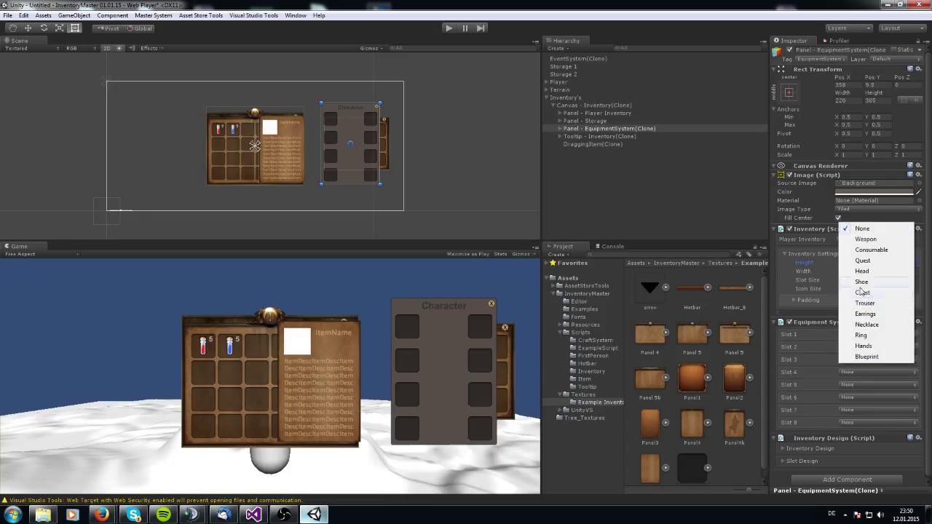
click(862, 288)
click(861, 373)
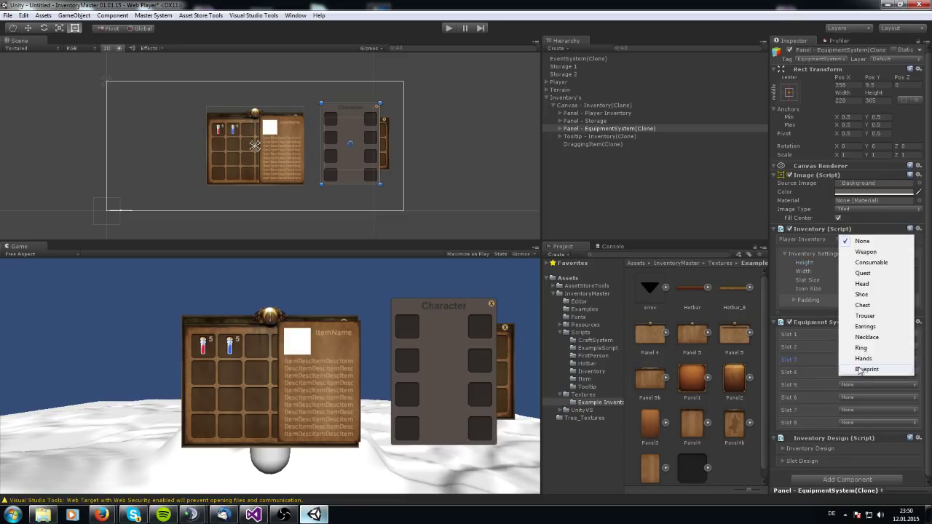
click(868, 320)
click(854, 386)
click(865, 351)
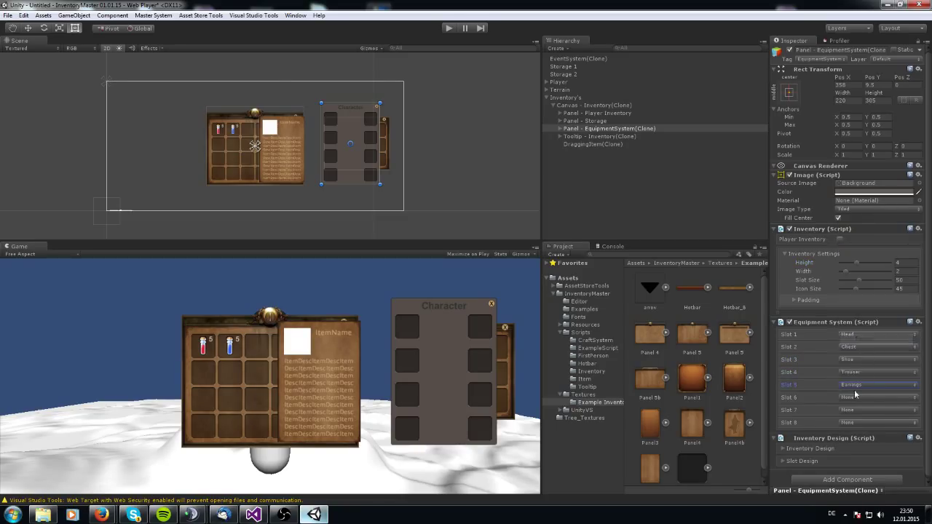
click(850, 387)
click(864, 367)
Step: Set Slots 6, 7 and 8 to Hands, Weapon and Weapon
click(866, 404)
click(862, 384)
click(860, 397)
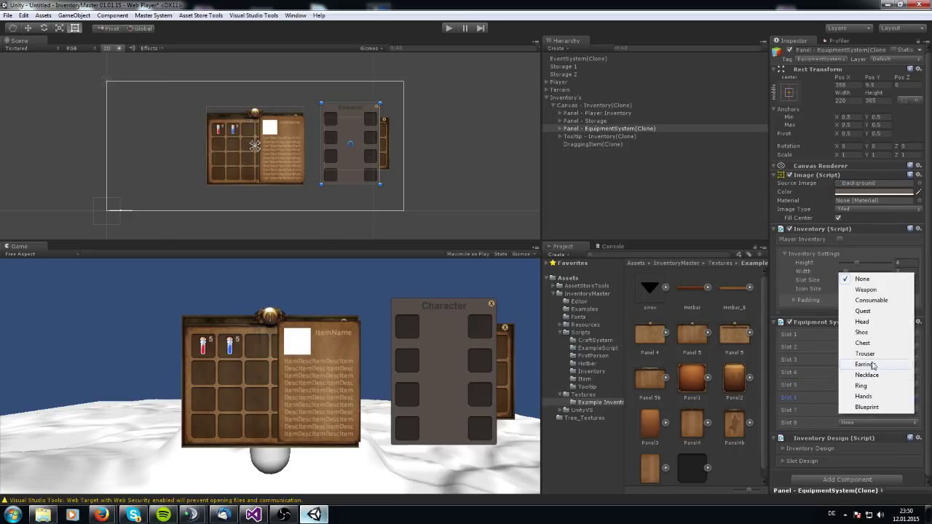
click(859, 300)
click(853, 410)
click(865, 302)
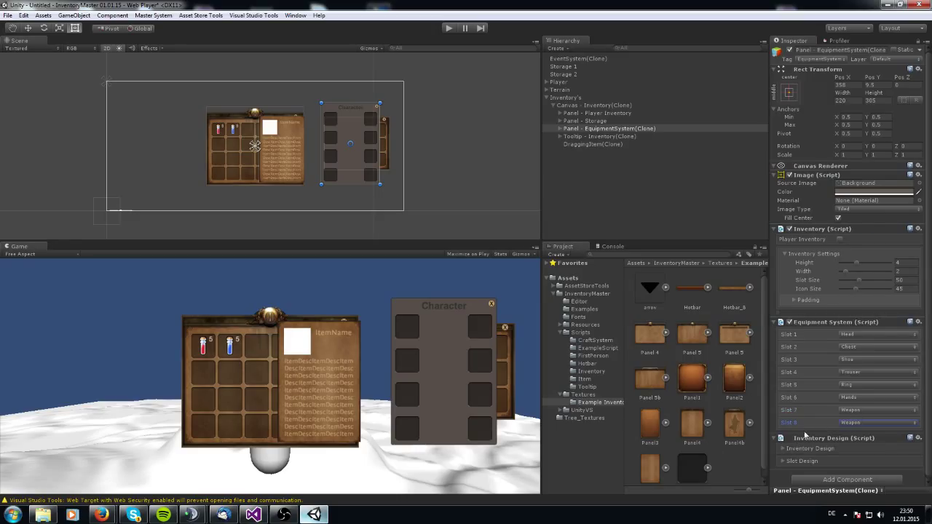
Step: Give the Character title the Fontin Sans font and a peach colour
click(784, 449)
scroll(810, 449, down, 2)
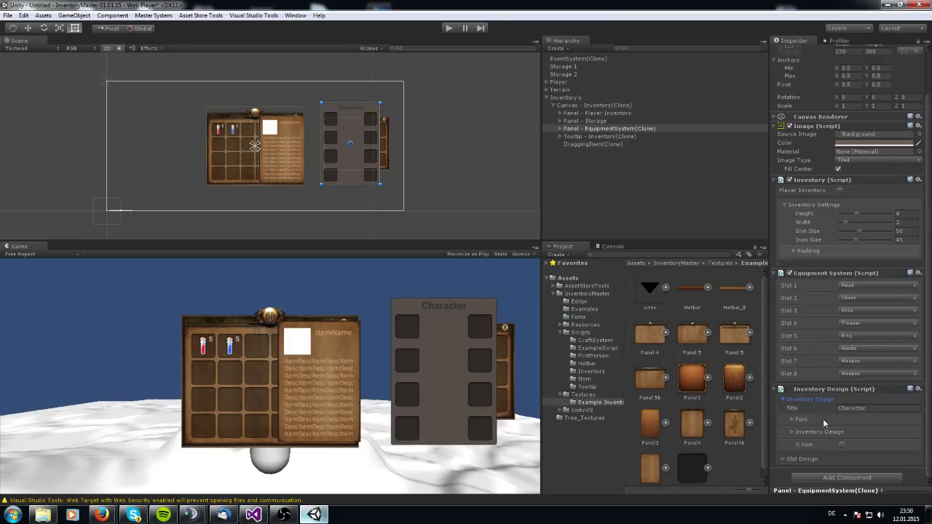
click(793, 420)
scroll(882, 445, down, 4)
click(915, 370)
double_click(603, 191)
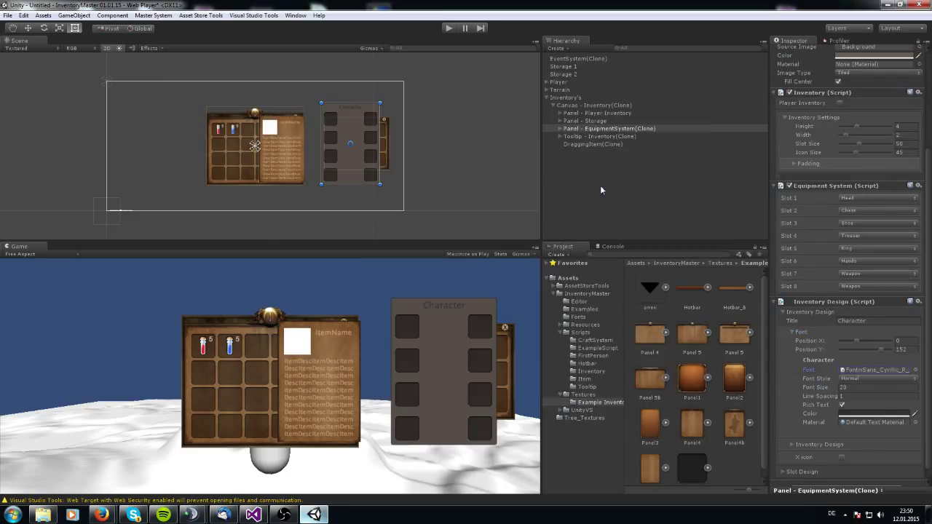
click(849, 387)
click(849, 415)
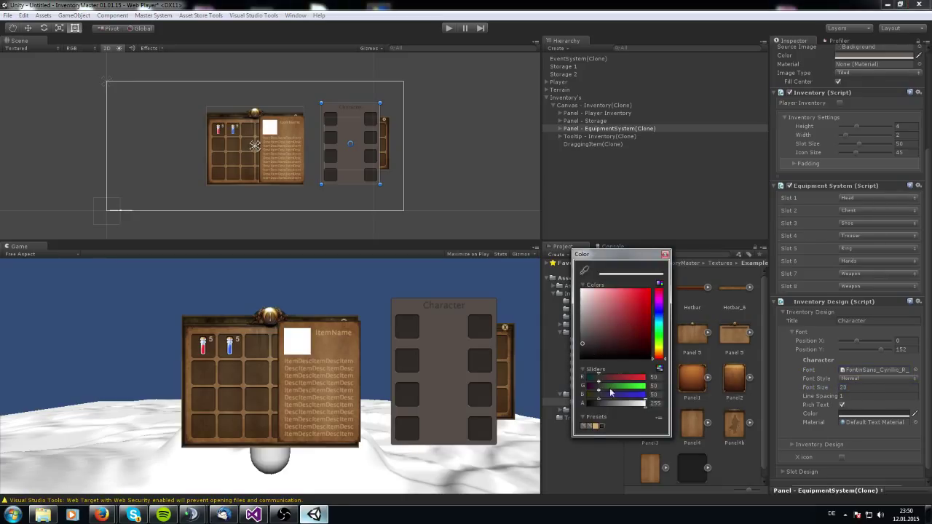
click(596, 426)
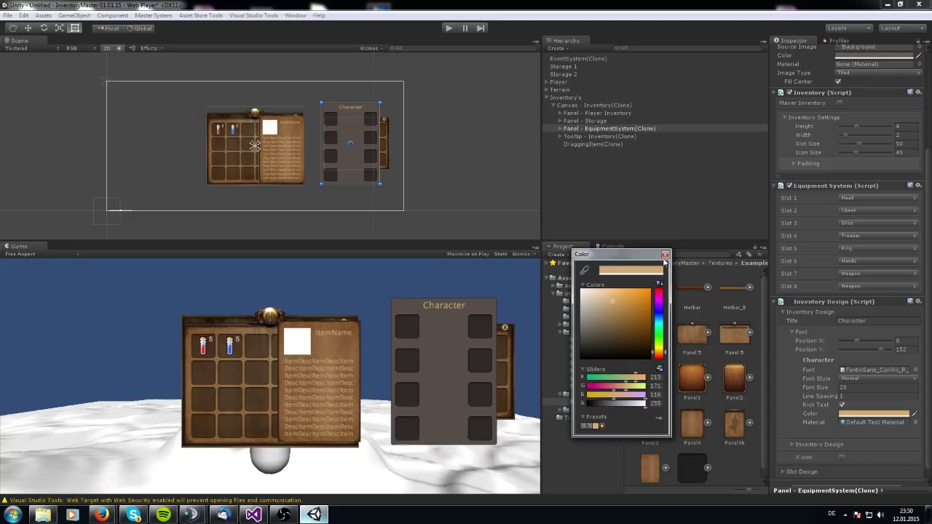
click(665, 255)
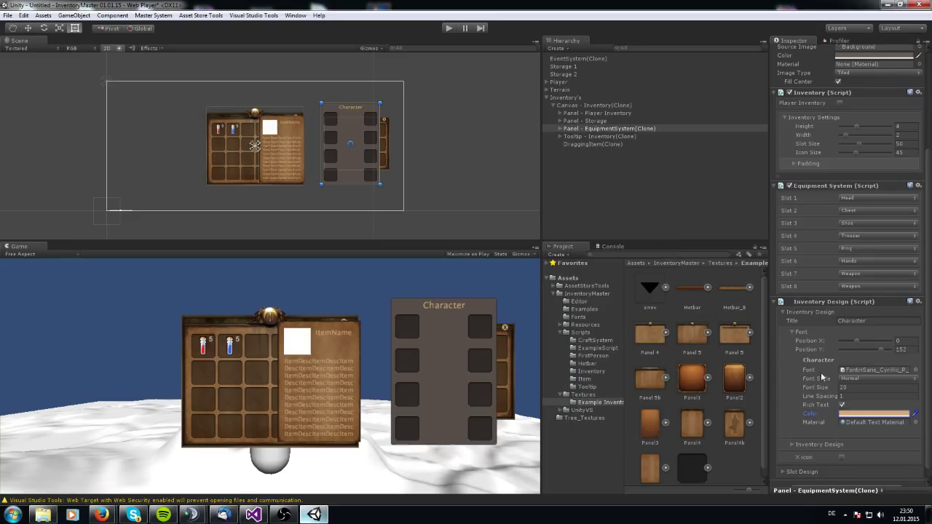
Step: Set the panel background to the Panel4b sprite with a white tint
click(792, 445)
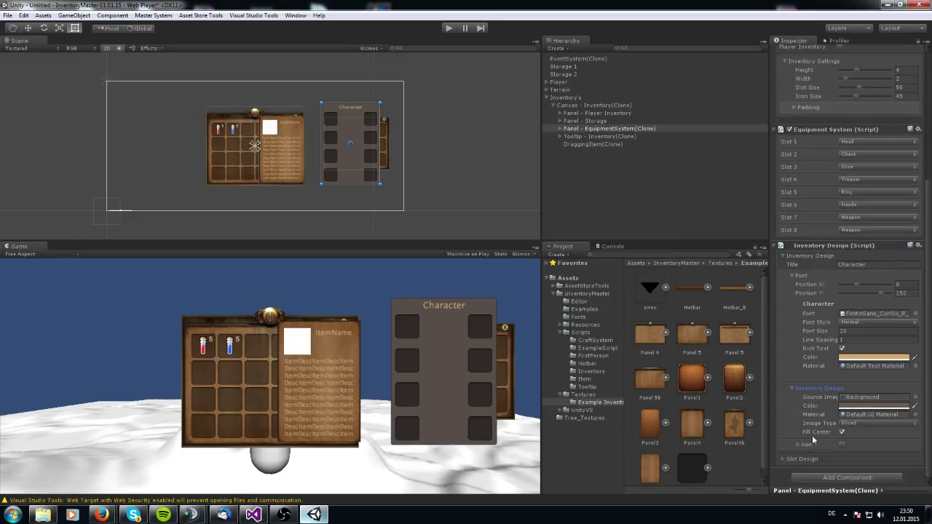
click(913, 397)
text(panel)
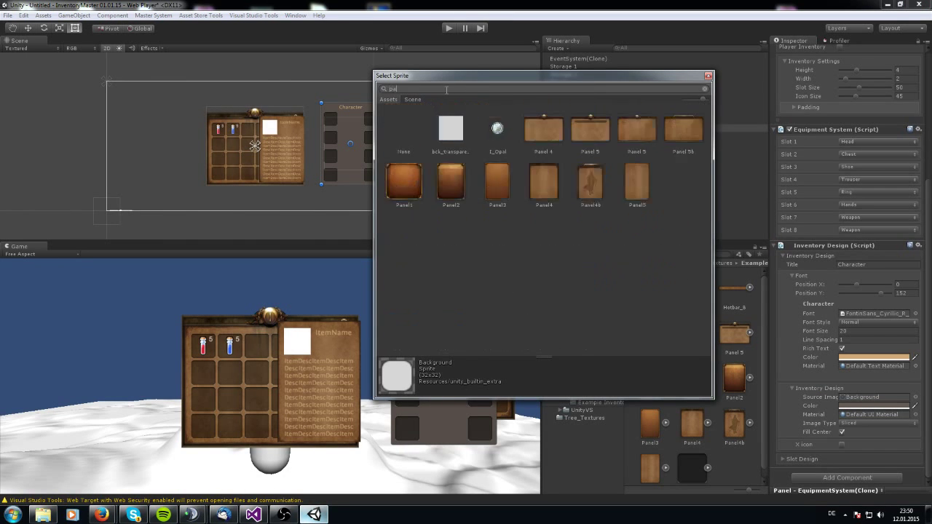
double_click(501, 179)
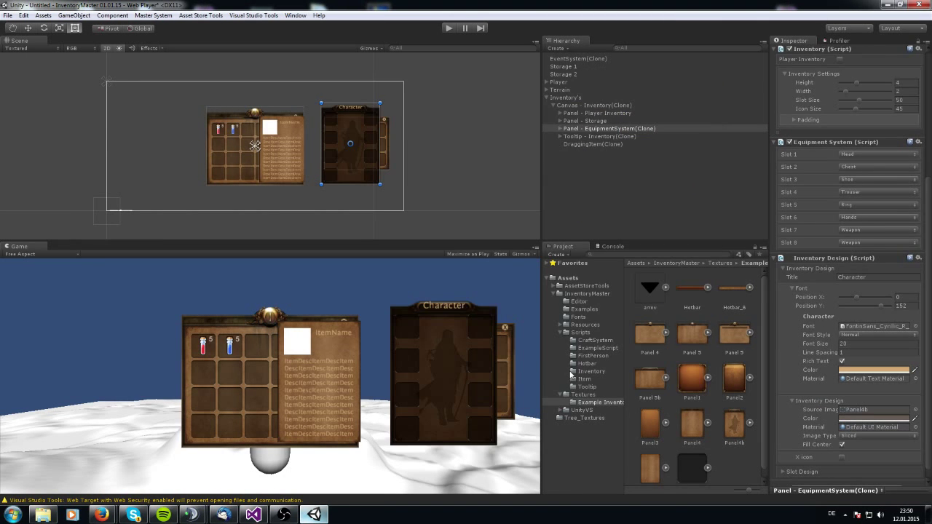
click(855, 418)
click(581, 289)
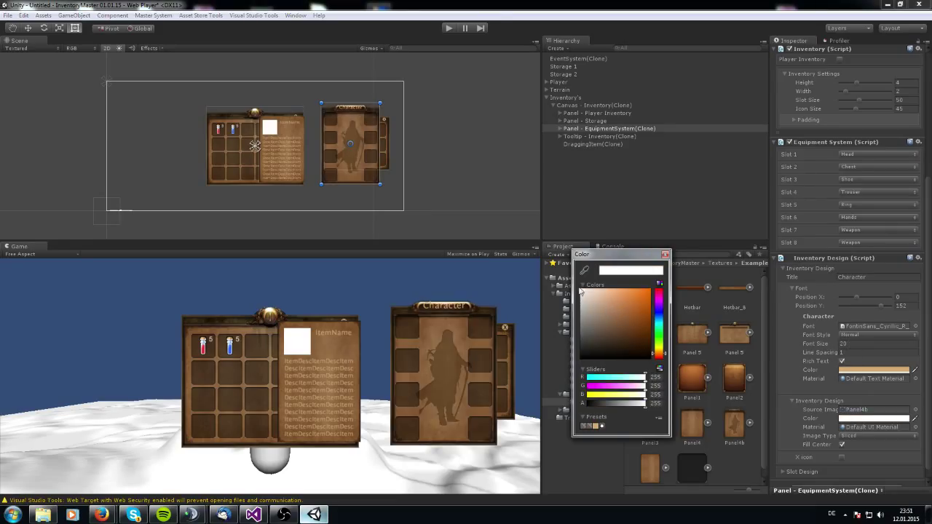
click(665, 254)
Step: Set the title font size to 16 and its position to X 0, Y 145
click(842, 343)
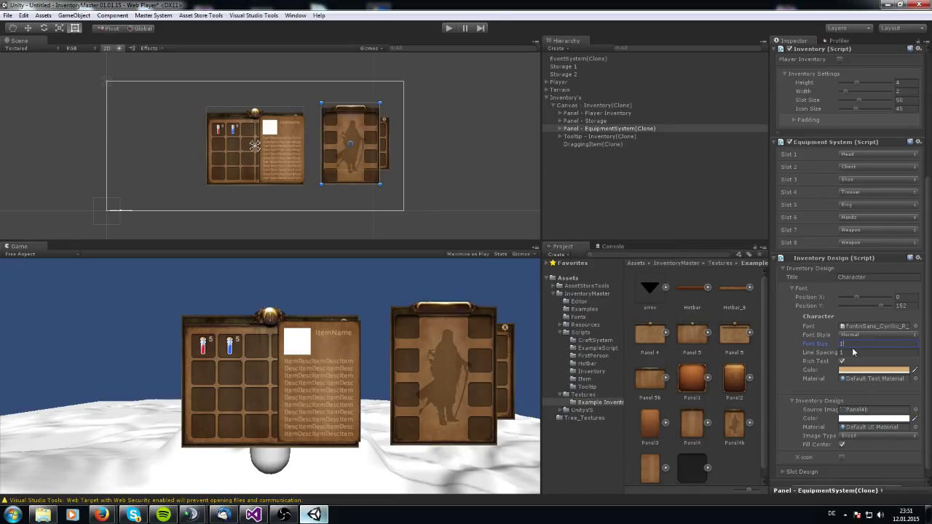
text(4)
drag(871, 304, 878, 309)
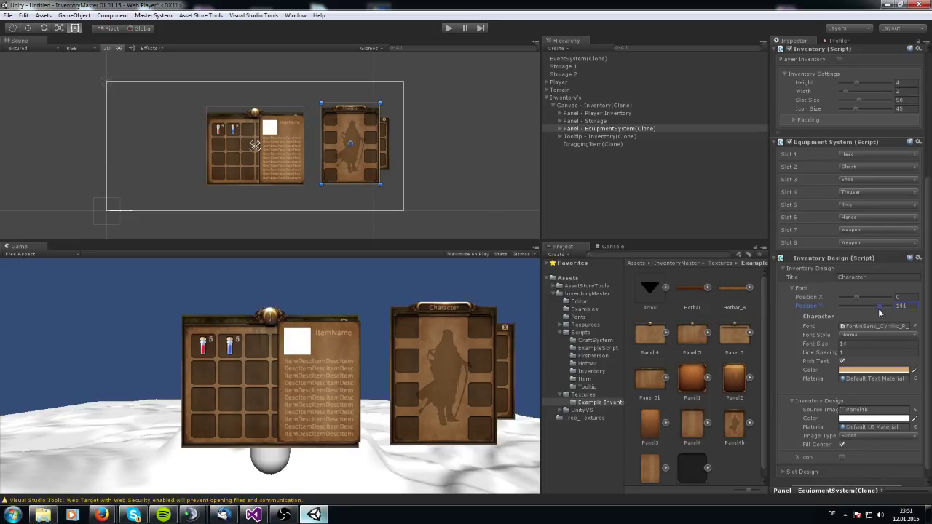
click(852, 343)
text(16)
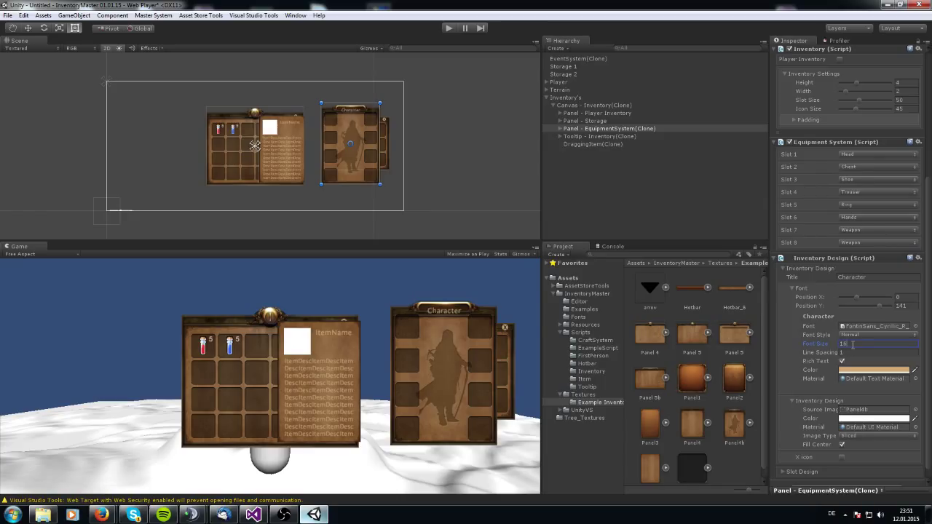
drag(874, 306, 878, 308)
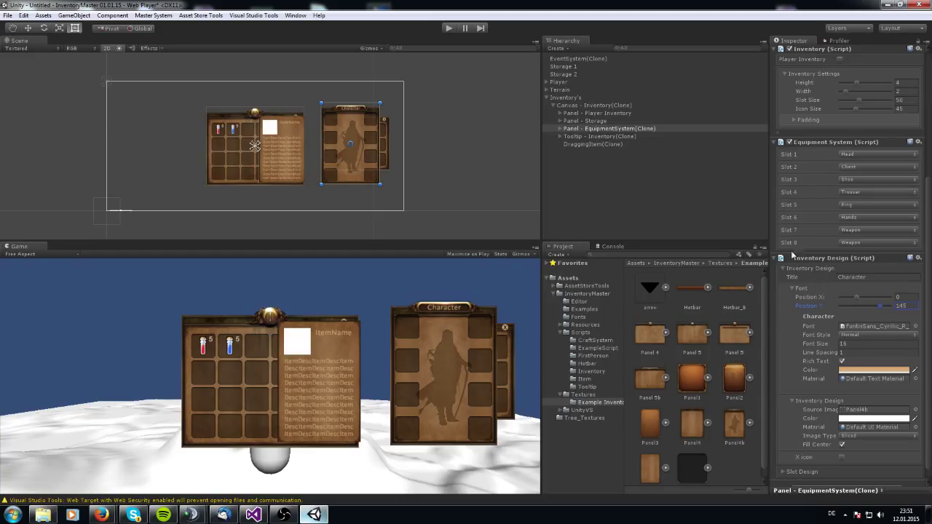
Step: Set the Character panel padding to Left 20, Right 20, Top 55 and Bottom 20
click(781, 144)
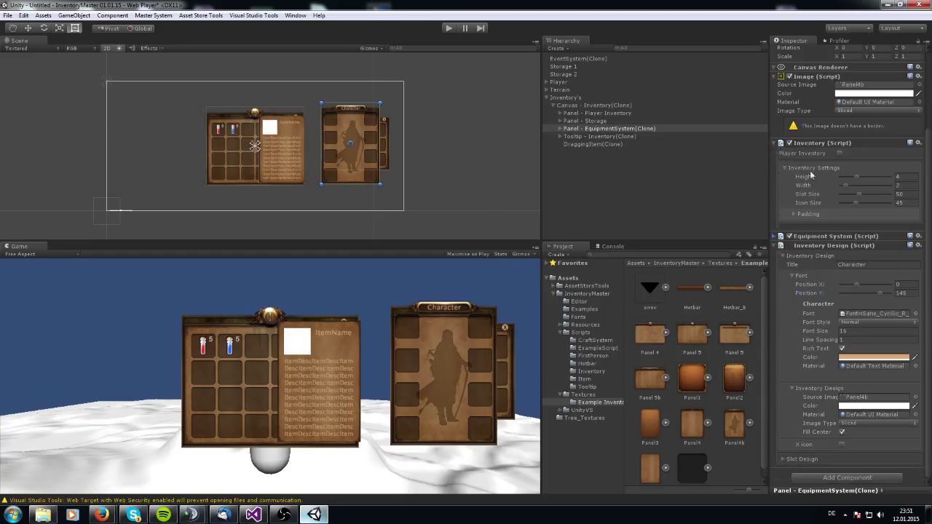
click(793, 213)
drag(809, 226, 826, 271)
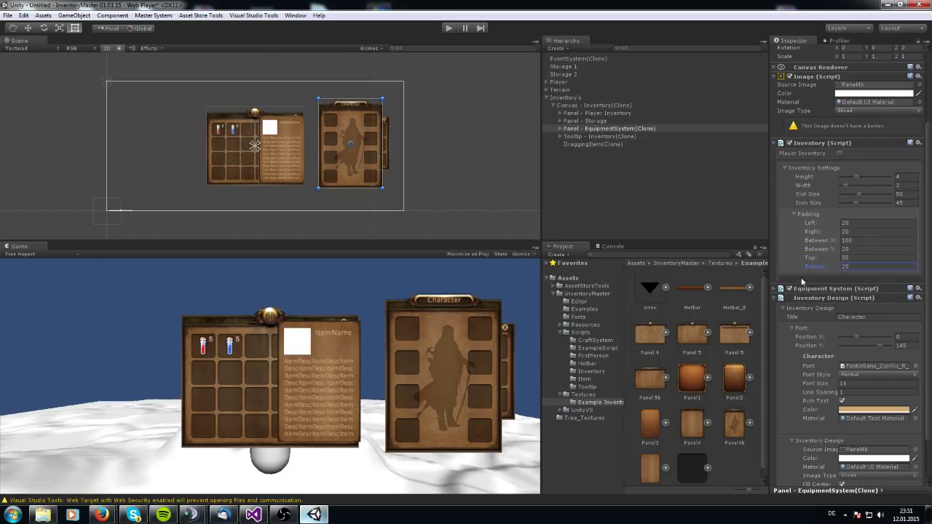
Step: Raise the title to Y 154 and enable the close X icon at X 99, Y 137
click(786, 171)
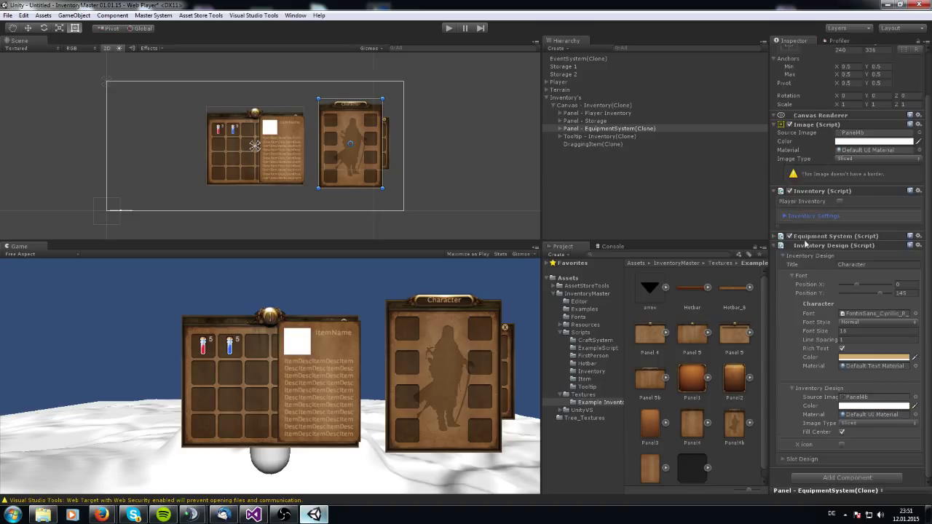
drag(884, 295, 885, 300)
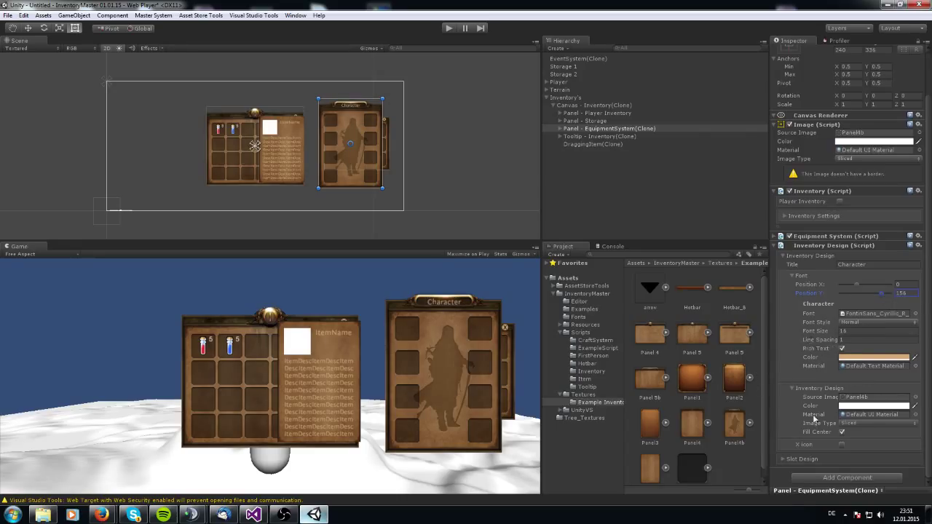
click(842, 446)
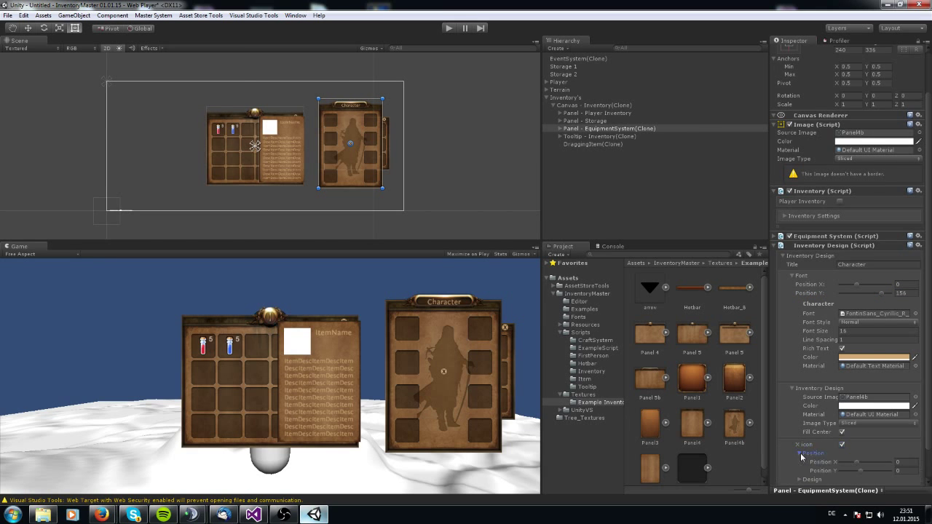
scroll(826, 453, down, 2)
drag(863, 436, 867, 441)
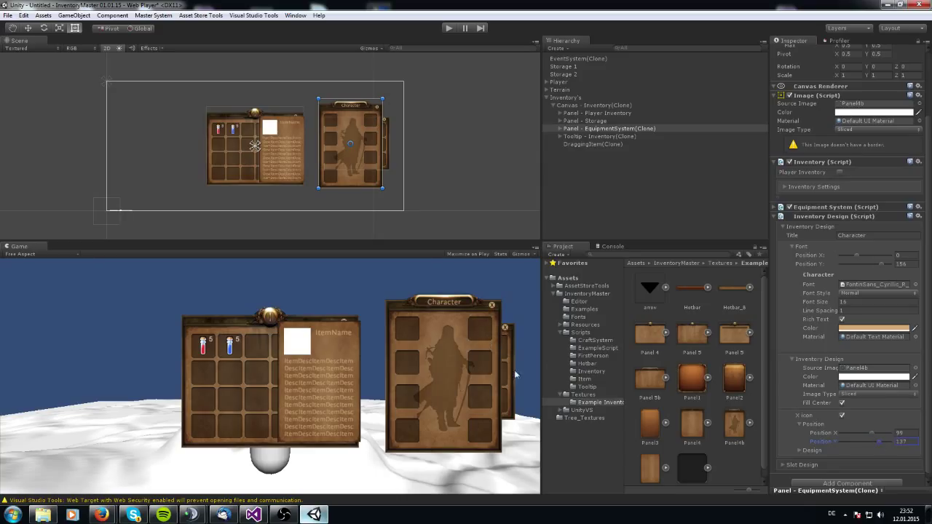
click(782, 228)
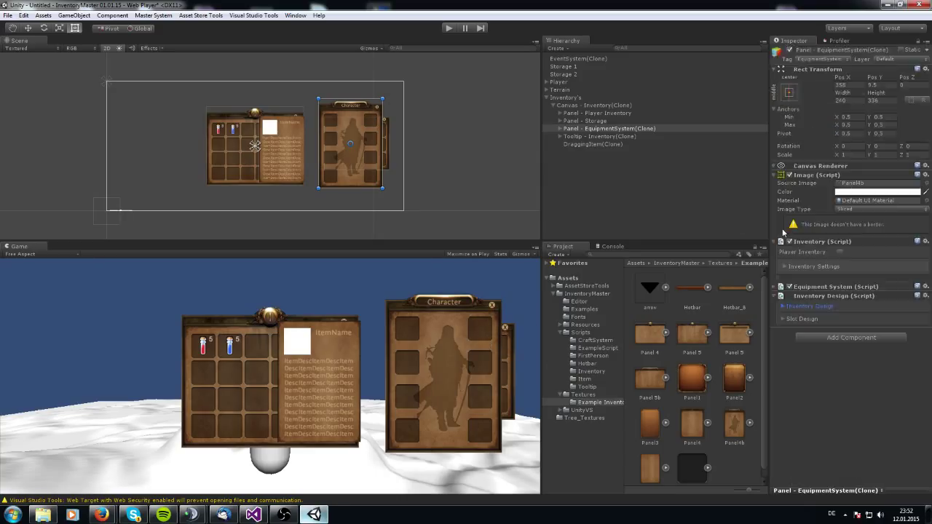
Step: Add a Leather Helmet, Iron Helmet and Leather Chest to the Player Inventory
click(586, 114)
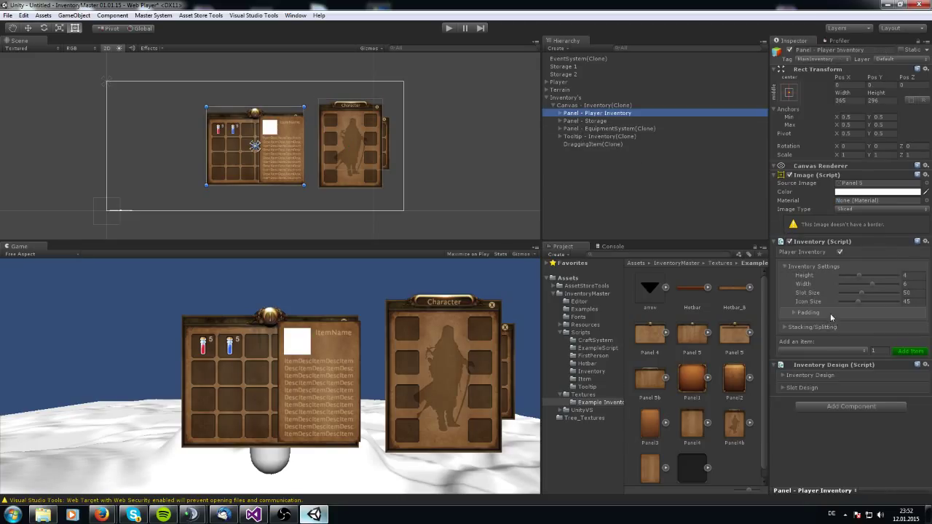
click(807, 350)
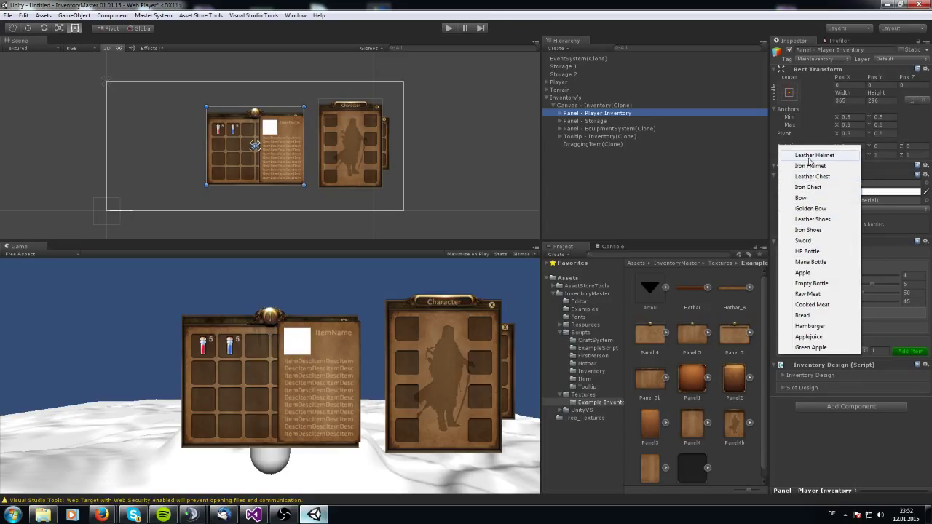
click(810, 155)
click(909, 351)
click(845, 351)
click(809, 166)
click(909, 351)
click(837, 351)
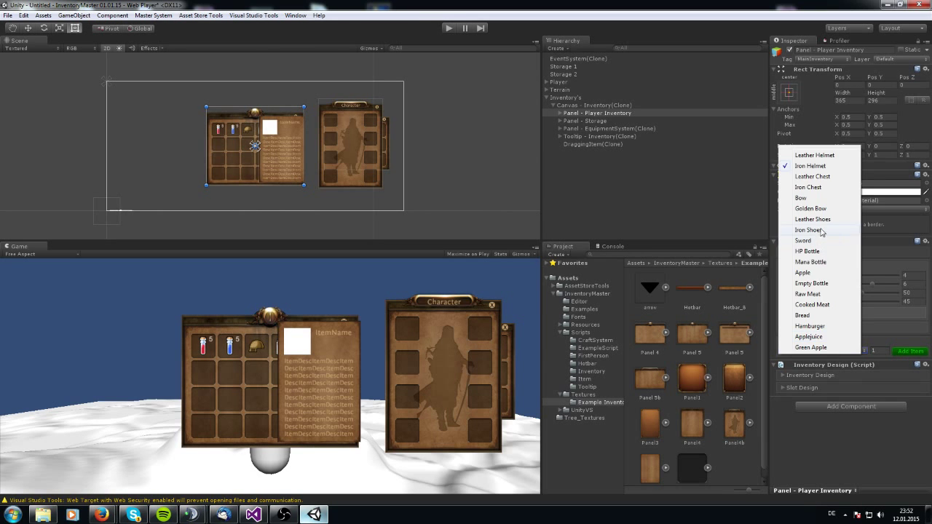
click(810, 177)
click(826, 352)
Step: Add a Bow and a Golden Bow to the player inventory
click(801, 237)
click(897, 352)
click(836, 350)
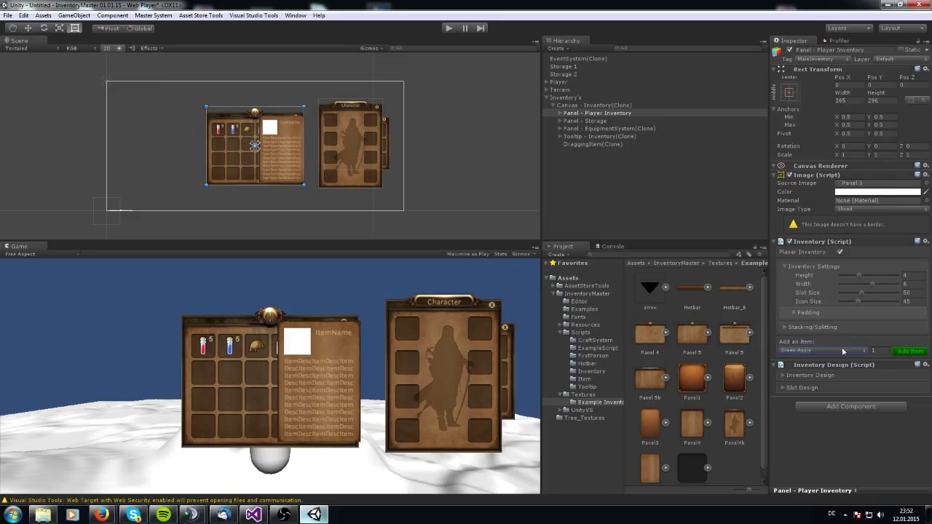
click(836, 349)
click(809, 198)
click(902, 352)
click(836, 350)
click(809, 208)
click(906, 352)
Step: Add Leather Shoes and Iron Shoes, pick the Sword, and start Play mode
click(826, 350)
click(811, 219)
click(901, 353)
click(823, 350)
click(811, 238)
click(902, 352)
click(827, 350)
click(805, 241)
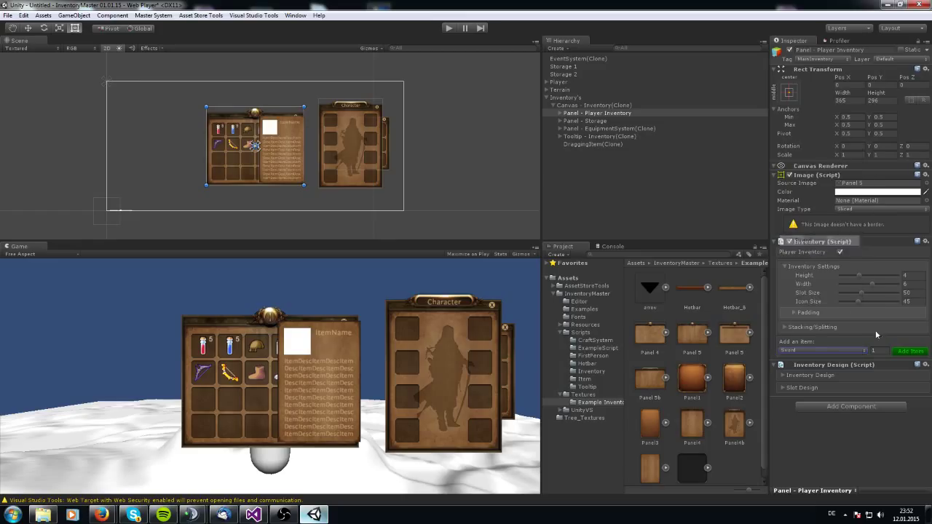
click(849, 350)
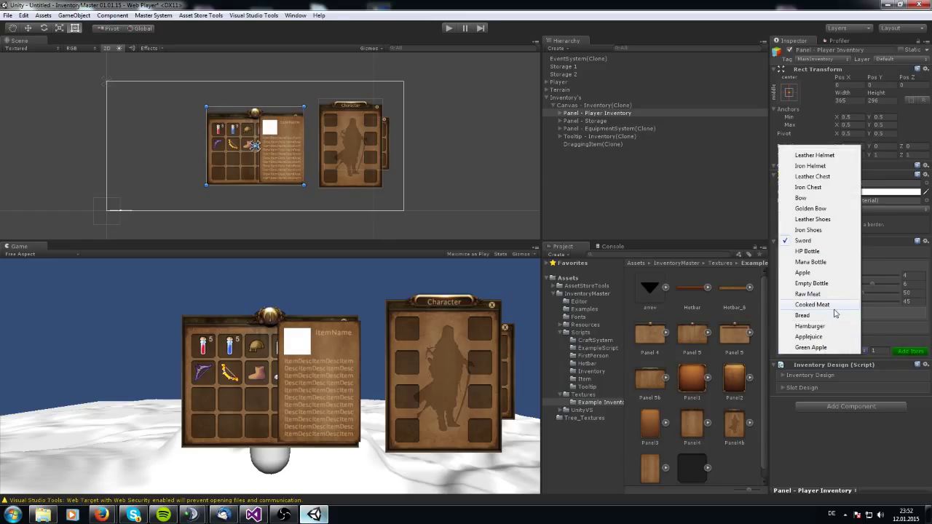
click(449, 29)
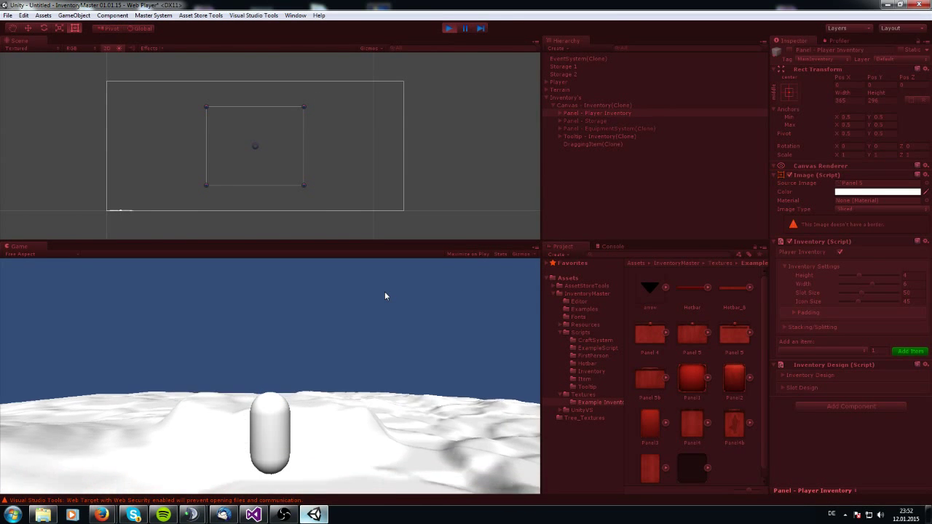
Step: Stop Play mode and assign Panel - EquipmentSystem(Clone) to the Player Inventory's Character System field
click(450, 29)
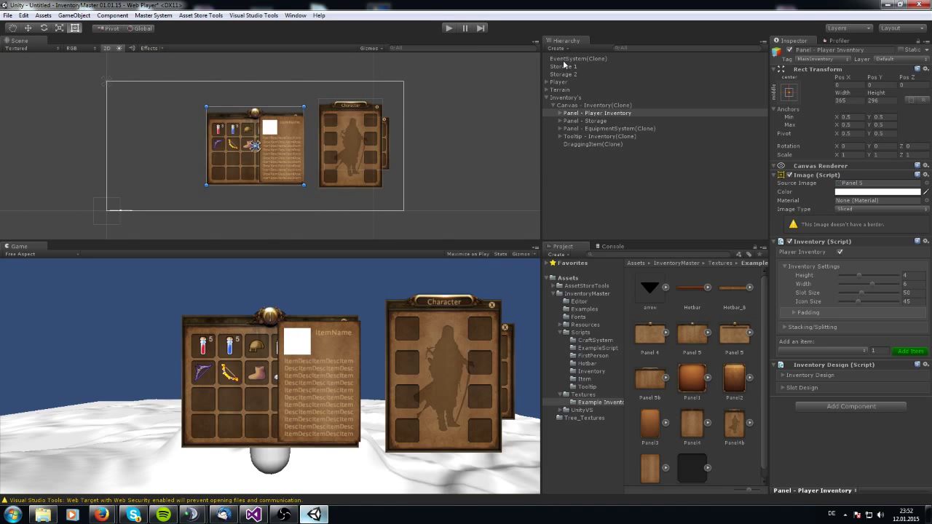
click(560, 82)
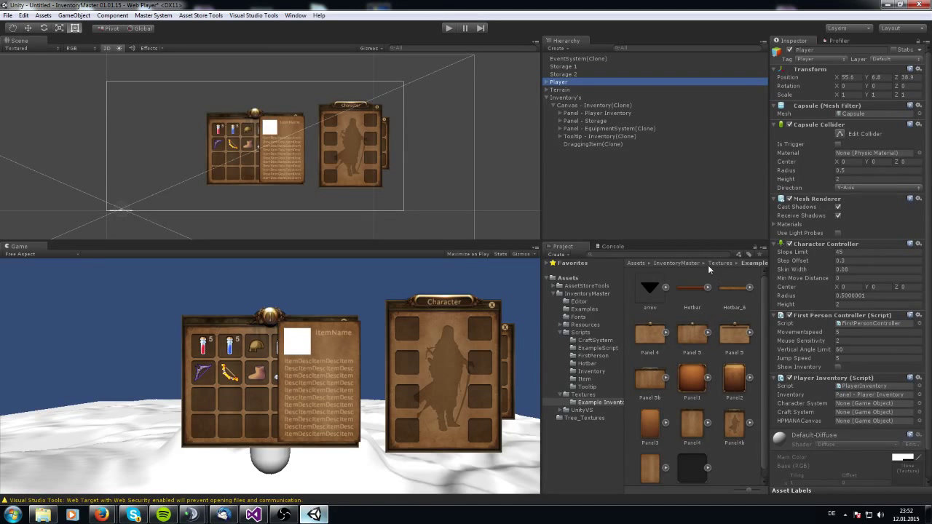
drag(585, 128, 855, 412)
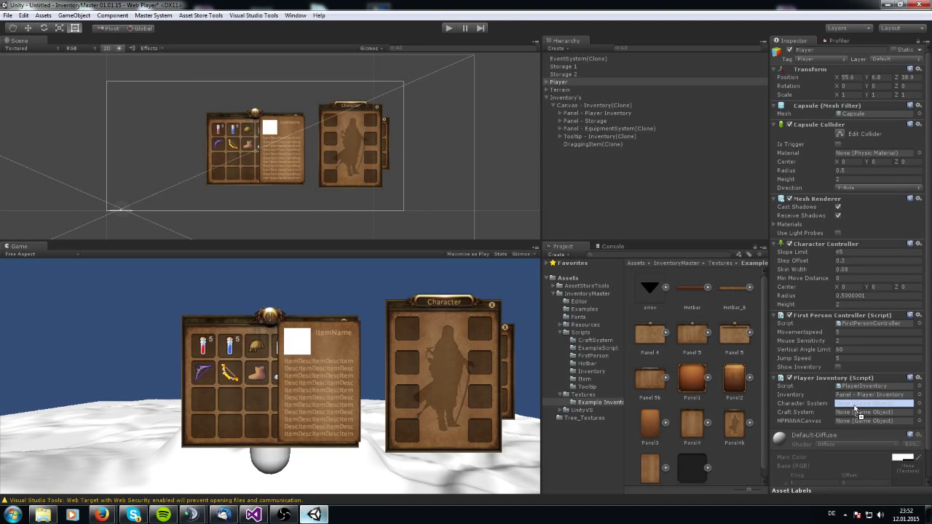
drag(856, 412, 853, 407)
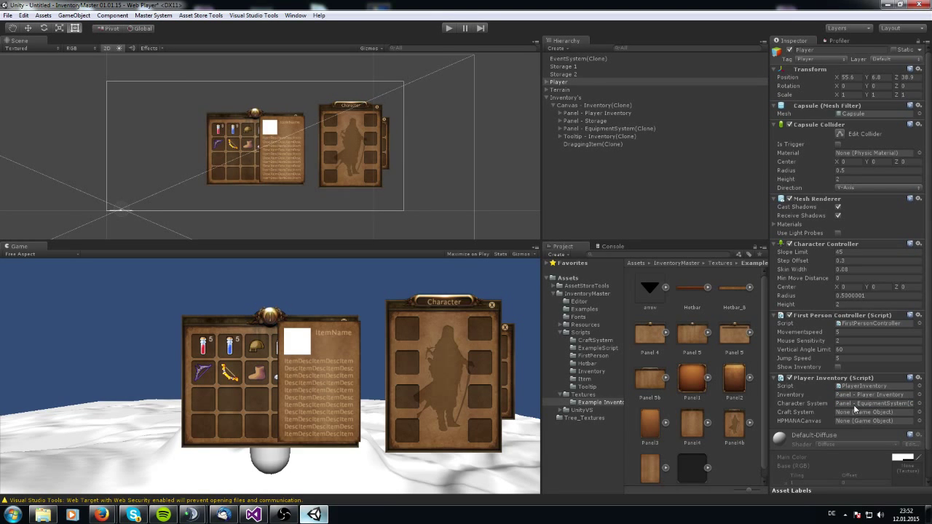
Step: Enter Play mode, open the inventory (I) and character (C) windows, and reposition both
click(447, 28)
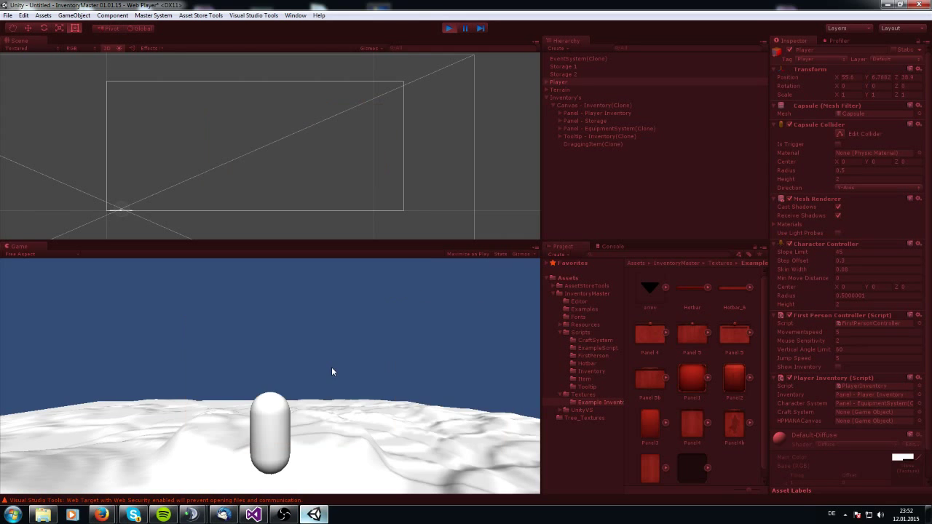
key(i)
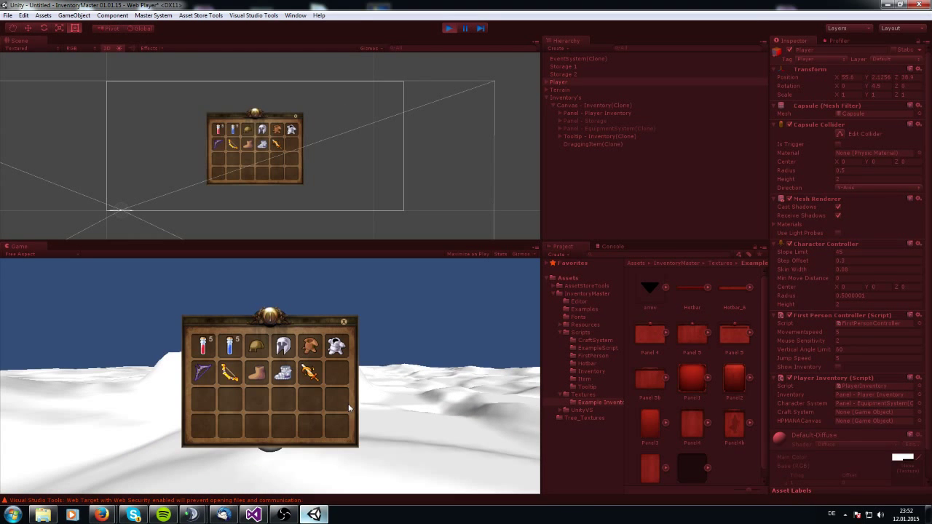
key(c)
mouse_move(266, 322)
mouse_down()
mouse_move(265, 336)
mouse_move(250, 329)
mouse_up()
drag(442, 300, 426, 314)
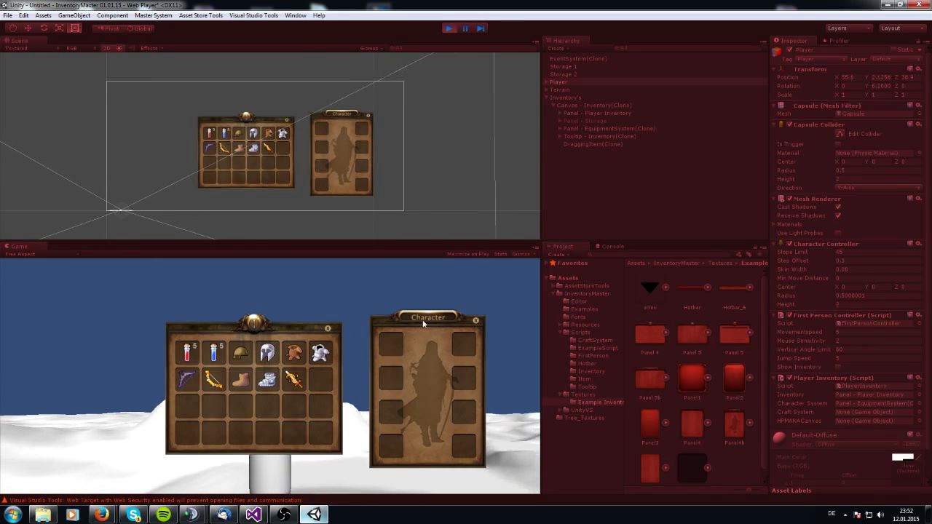
Step: Equip the Iron Chest on the character, then unequip it back to the inventory
mouse_move(319, 368)
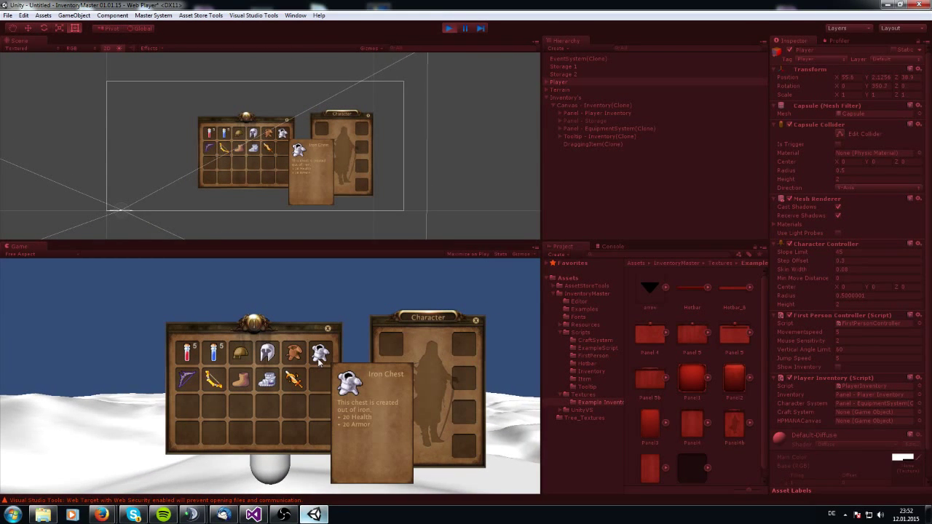
right_click(319, 363)
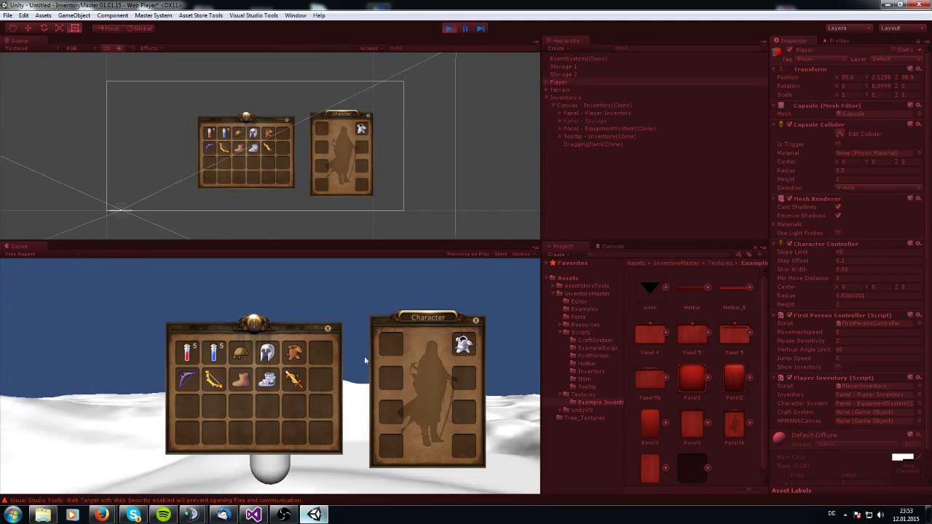
drag(251, 326, 248, 312)
drag(463, 345, 388, 345)
right_click(389, 345)
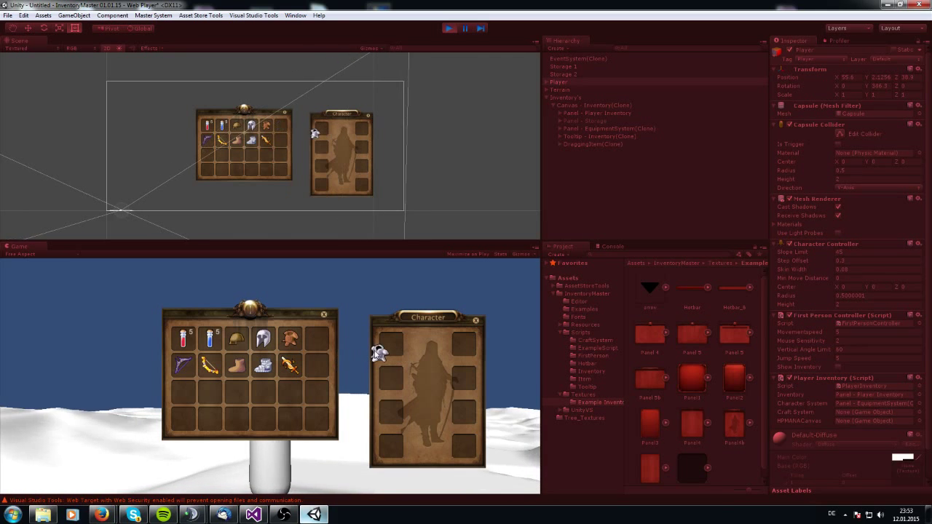
right_click(386, 348)
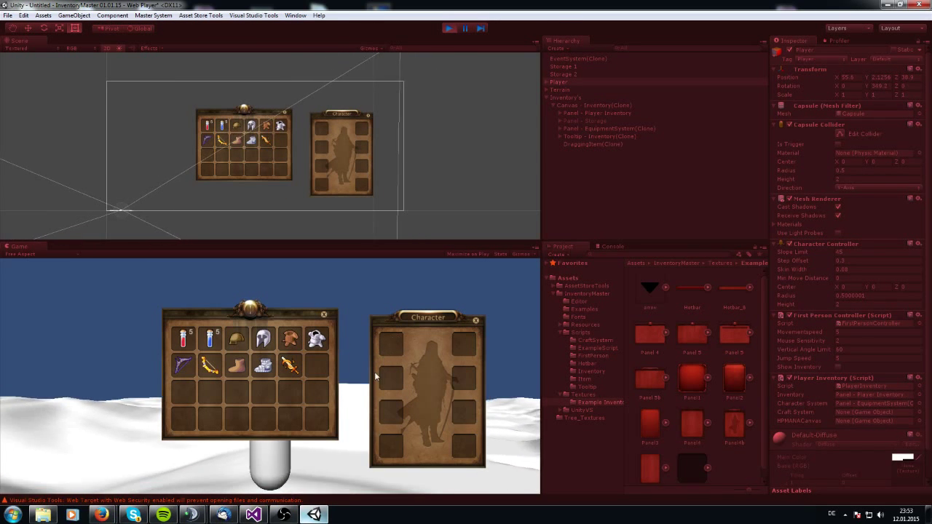
Step: Re-equip the Iron Chest and repeatedly swap it with the Leather Chest
mouse_move(318, 341)
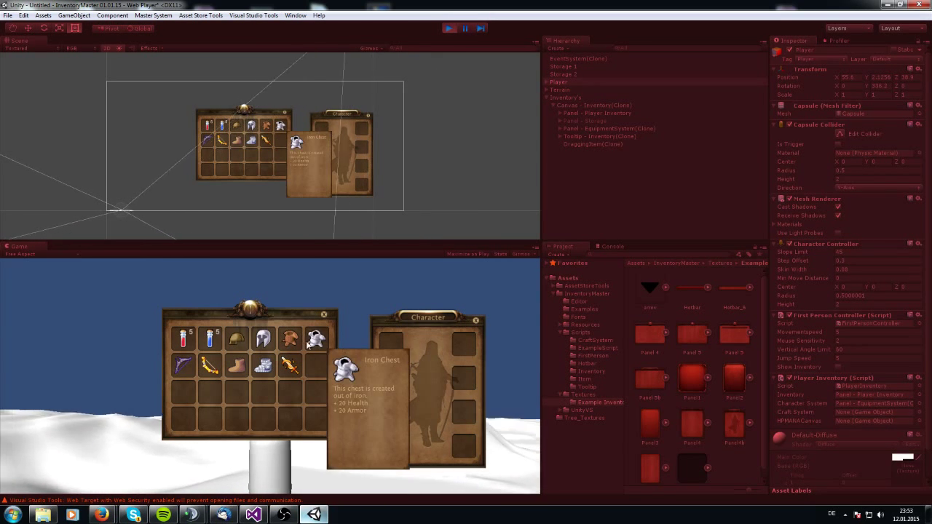
right_click(318, 340)
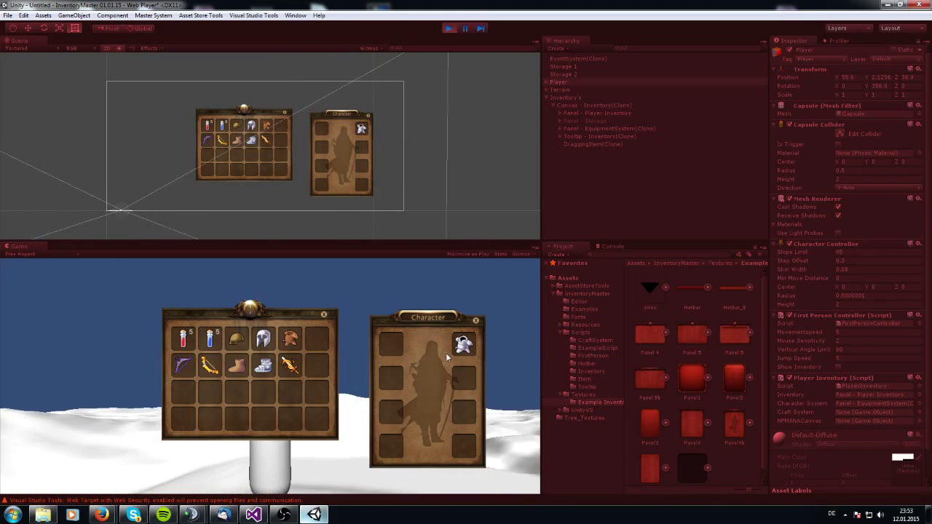
mouse_move(296, 341)
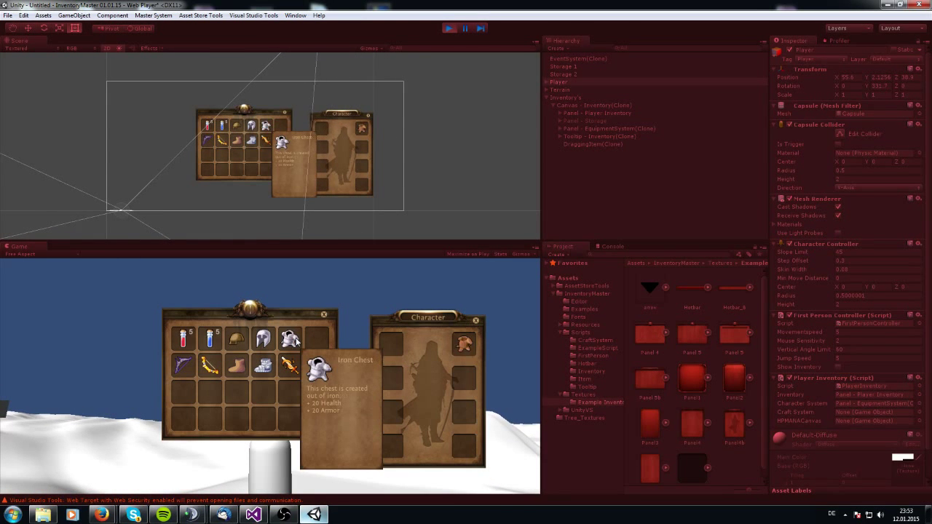
right_click(295, 340)
right_click(295, 341)
right_click(295, 341)
right_click(295, 340)
right_click(296, 341)
right_click(295, 340)
right_click(295, 341)
right_click(296, 341)
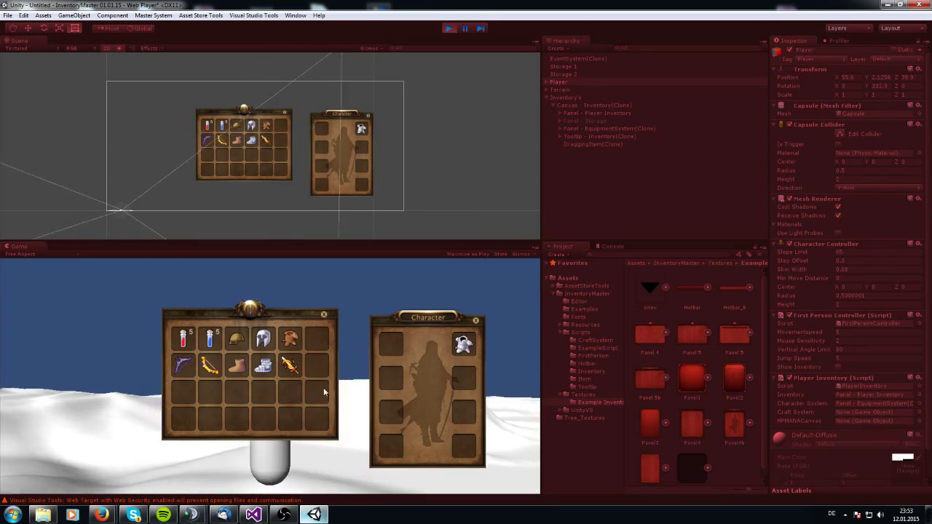
Step: Equip the Sword, the Iron Helmet in place of the Leather Helmet, and the Iron Shoes
mouse_move(270, 348)
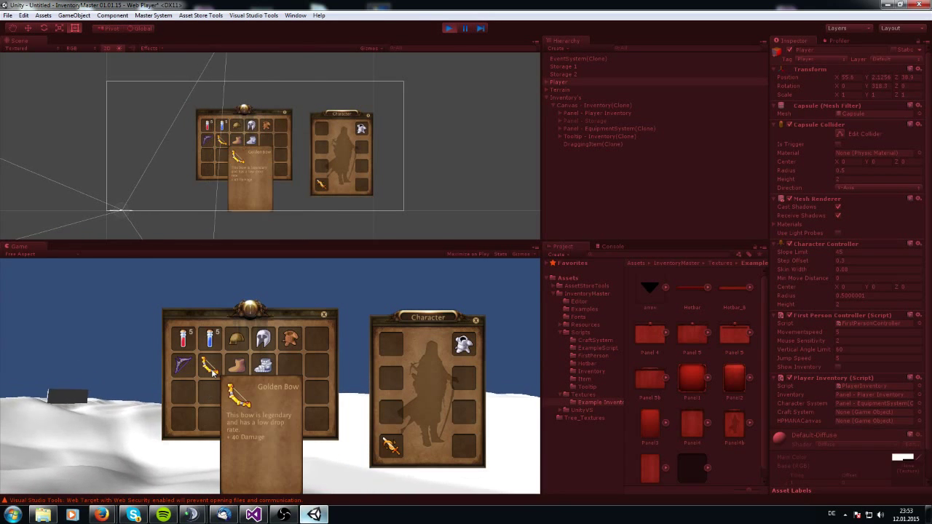
drag(209, 364, 393, 451)
right_click(260, 341)
right_click(241, 343)
right_click(244, 342)
right_click(263, 364)
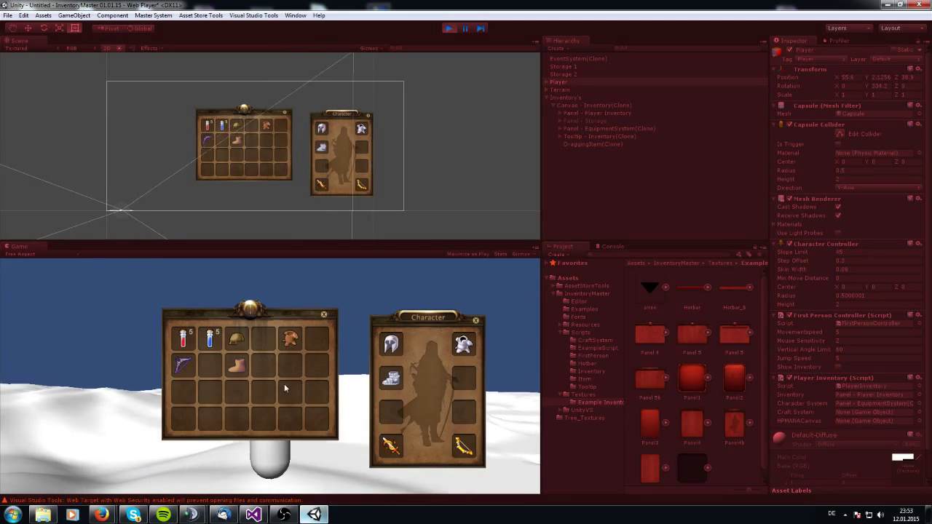
Step: Swap bows with the inventory, leaving the Sword and Golden Bow in the weapon slots
mouse_move(388, 373)
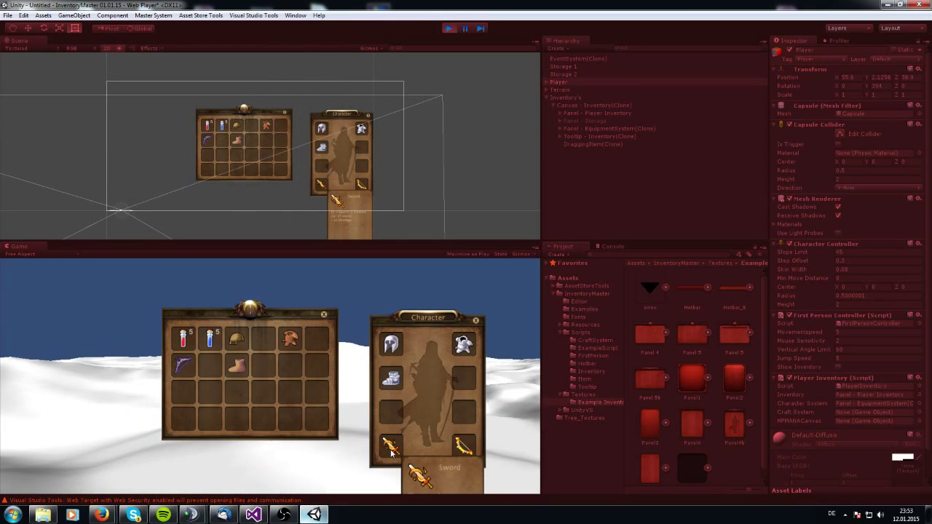
mouse_move(182, 371)
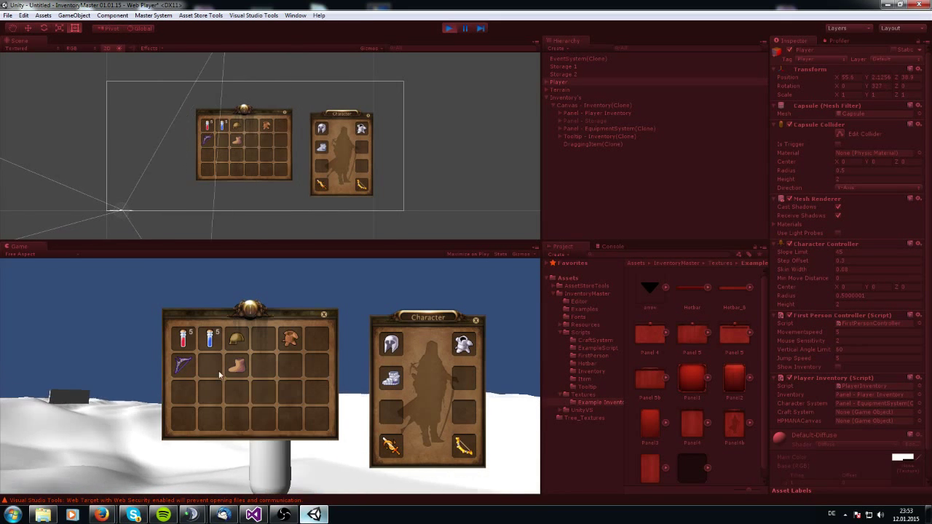
right_click(183, 366)
drag(391, 445, 272, 373)
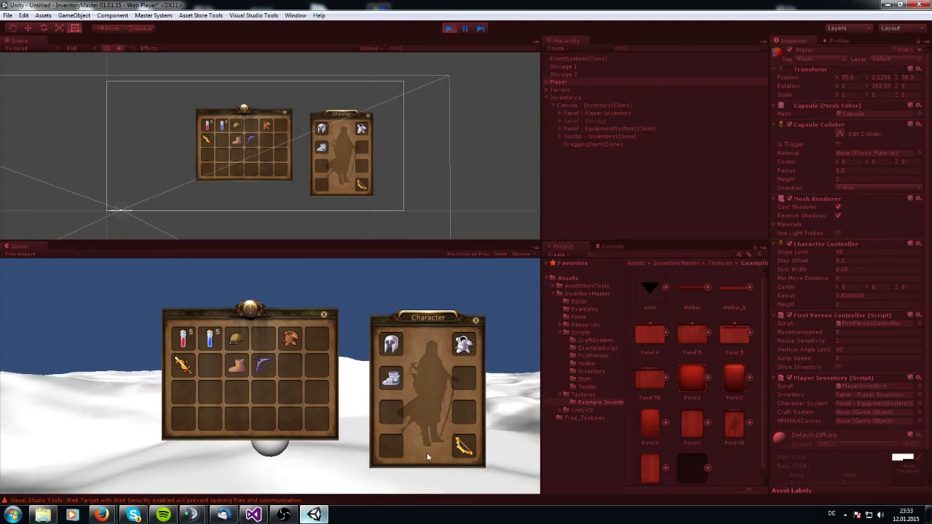
mouse_move(459, 449)
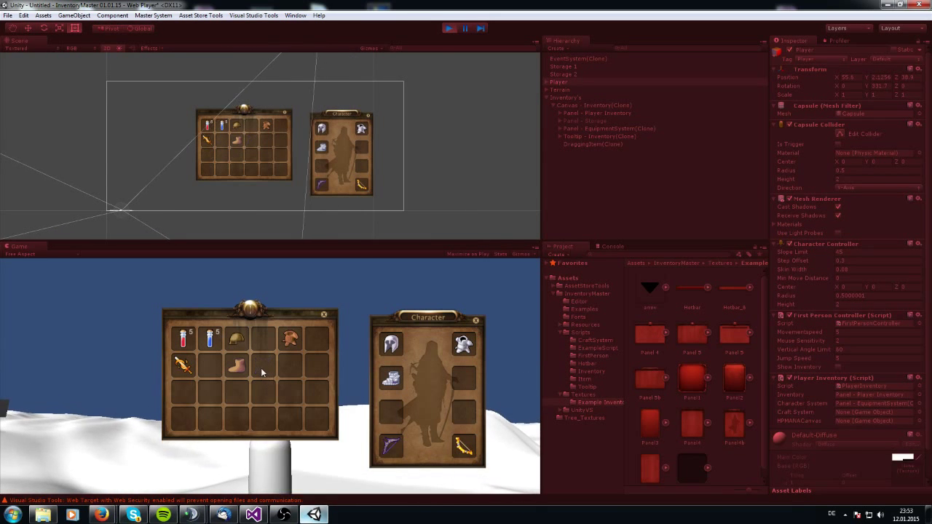
drag(260, 367, 397, 444)
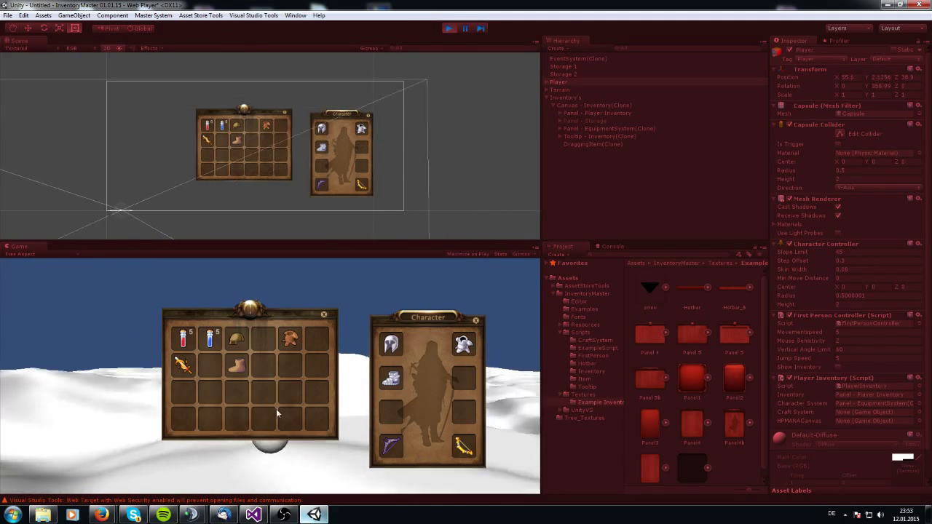
right_click(182, 364)
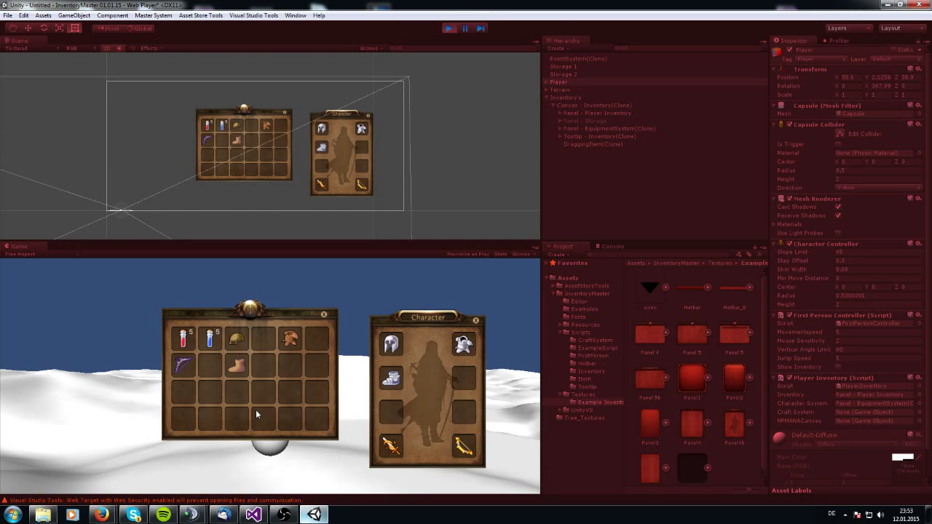